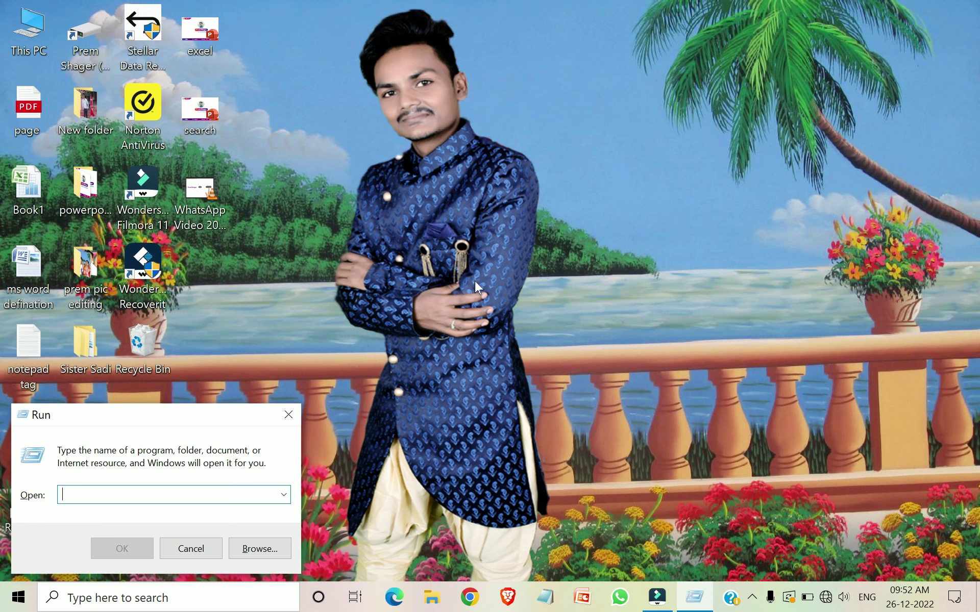
# Launch Excel with the run command "excel" and close the blank workbook
pyautogui.write('excel')
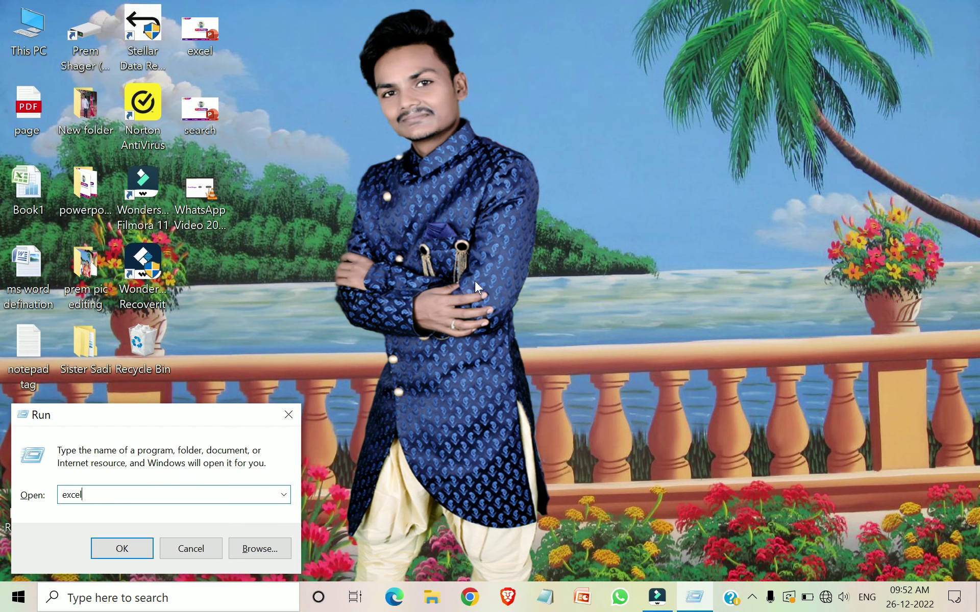
pyautogui.press('Return')
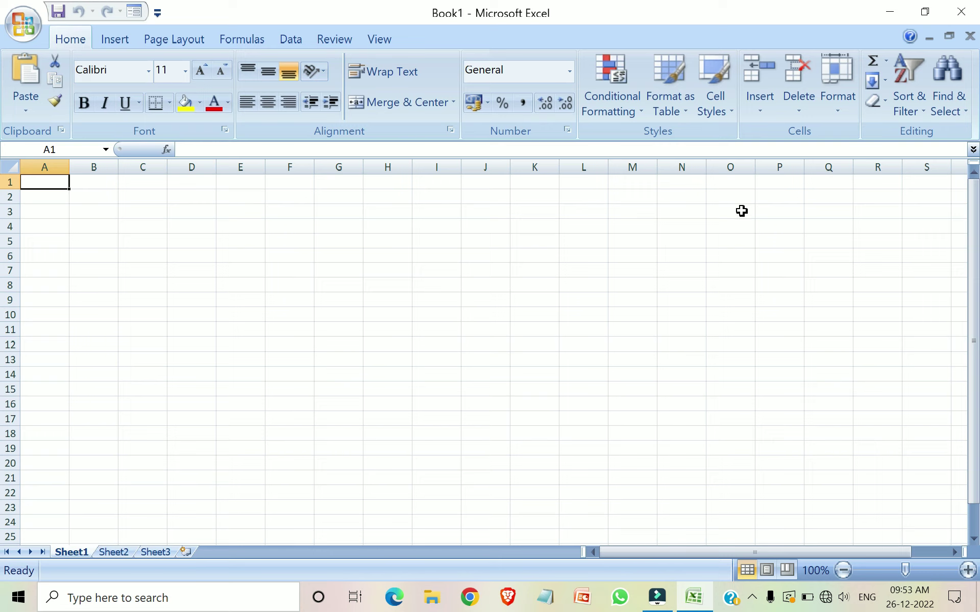
pyautogui.click(950, 20)
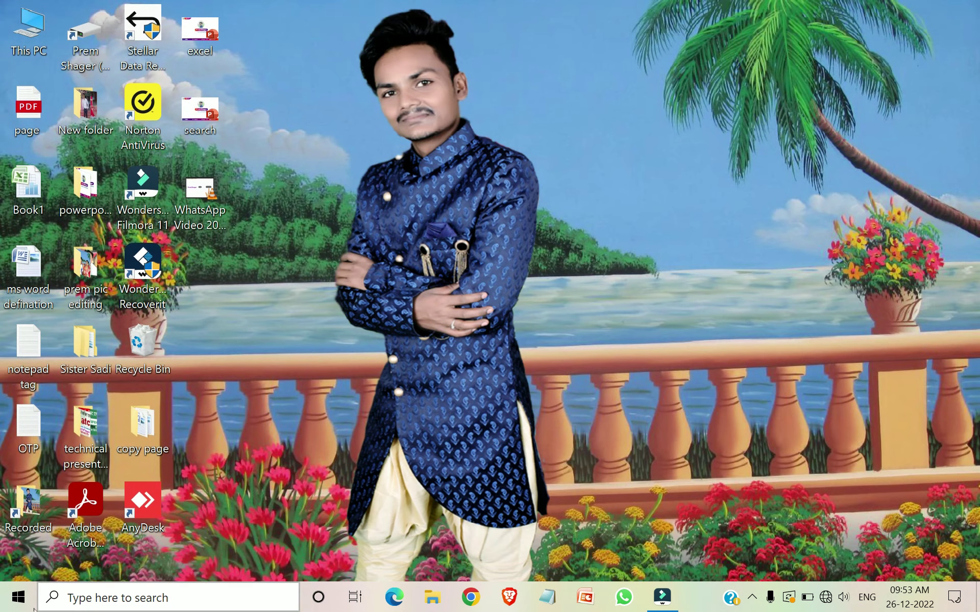
# Launch Microsoft Office Excel 2007 from the Microsoft Office folder in the list of installed programs
pyautogui.click(18, 597)
pyautogui.scroll(-15, 117, 406)
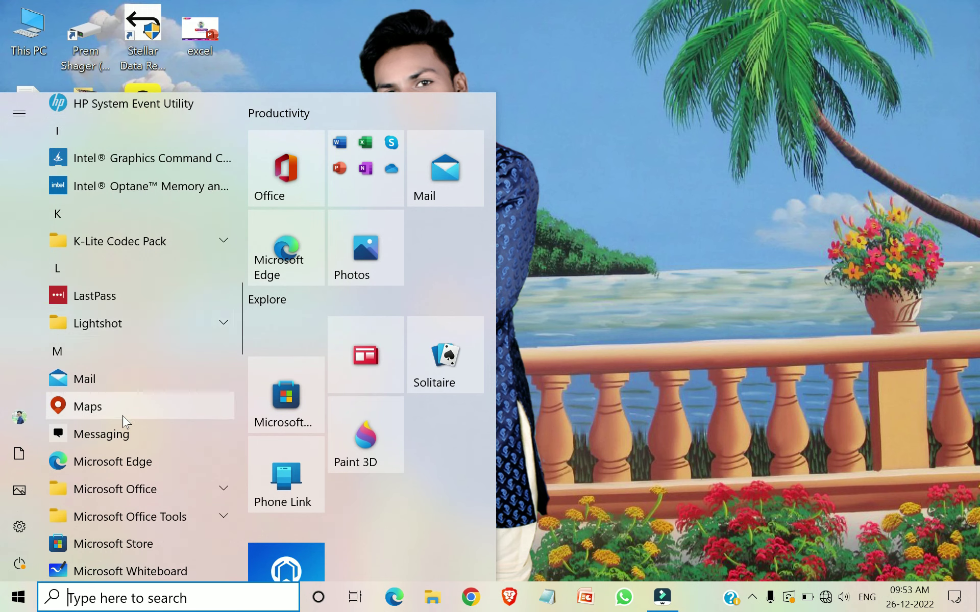
pyautogui.scroll(-3, 123, 421)
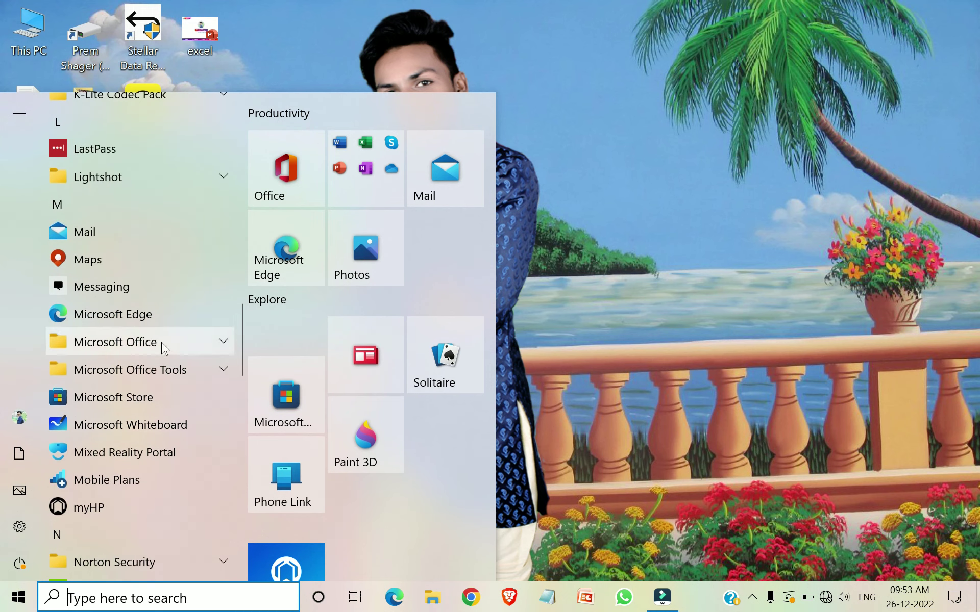
pyautogui.click(196, 349)
pyautogui.scroll(-4, 199, 347)
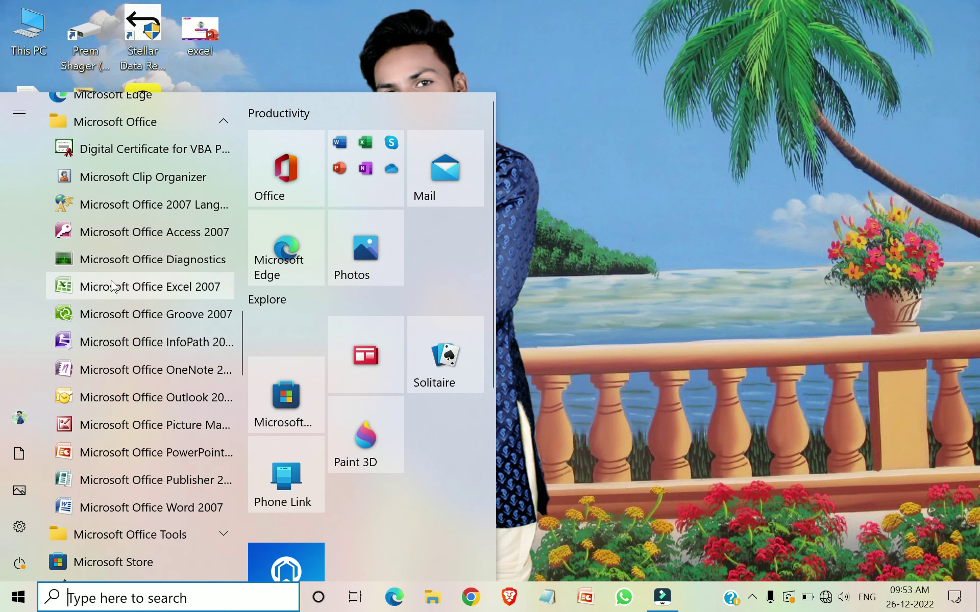
pyautogui.click(209, 294)
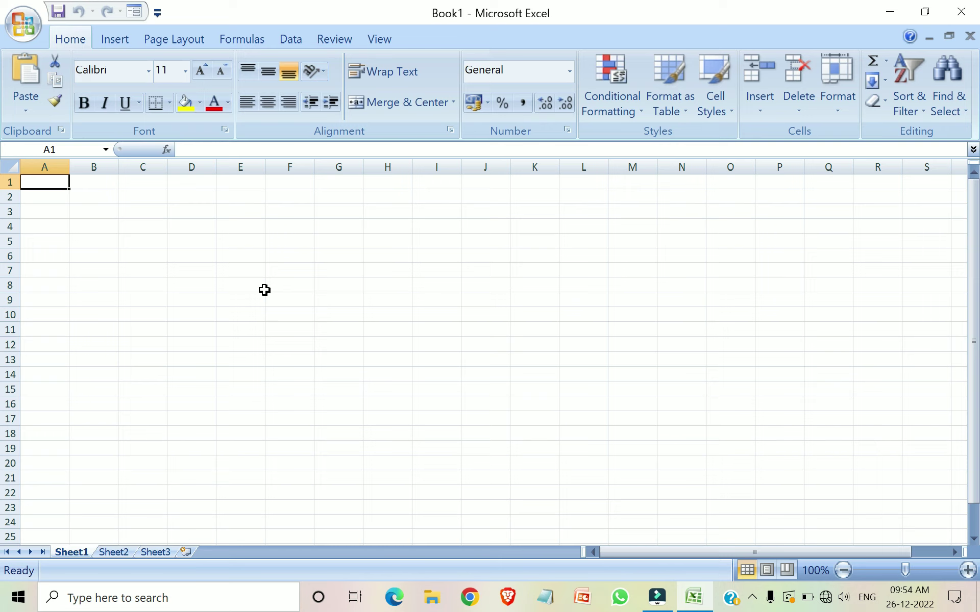
# Enter "Comouter" in cell D4 and set its text orientation to Angle Counterclockwise
pyautogui.scroll(5, 265, 289)
pyautogui.click(317, 284)
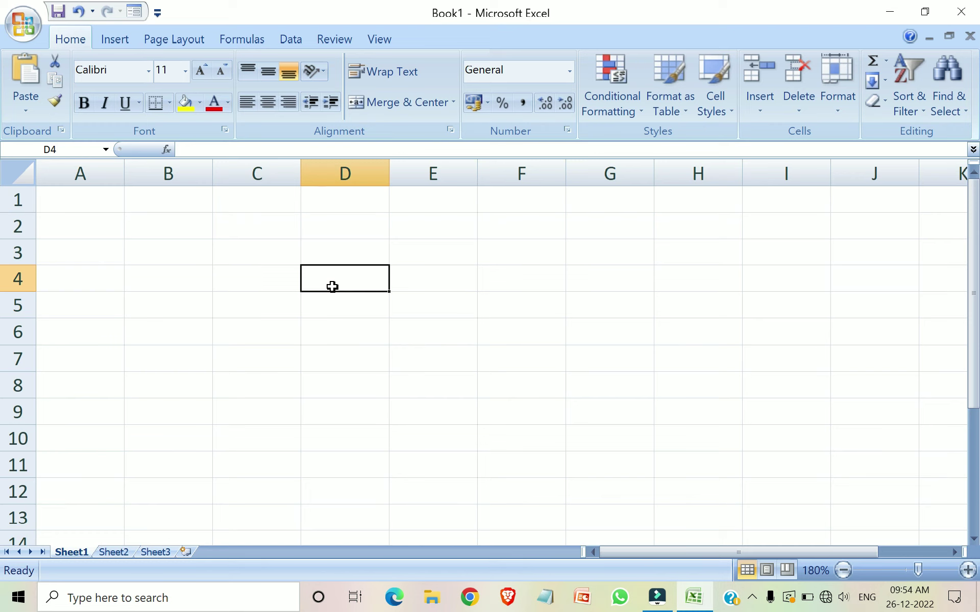
pyautogui.write('Comouter')
pyautogui.click(346, 309)
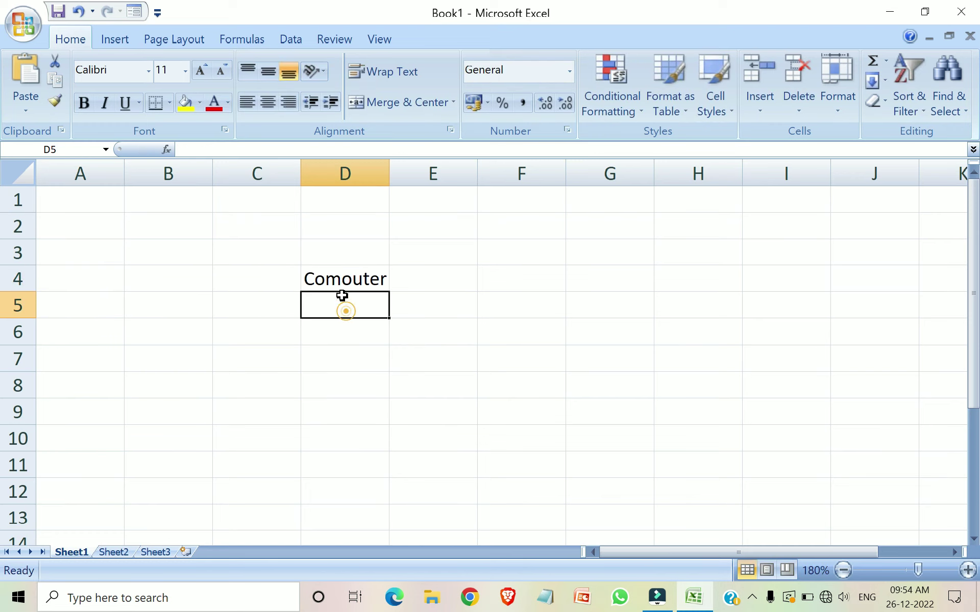
pyautogui.click(342, 280)
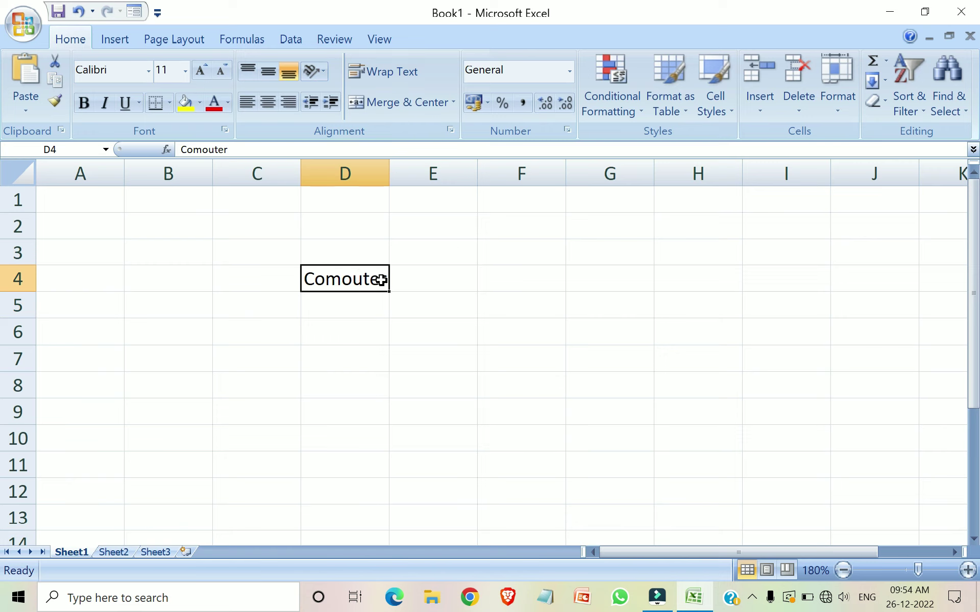
pyautogui.click(317, 77)
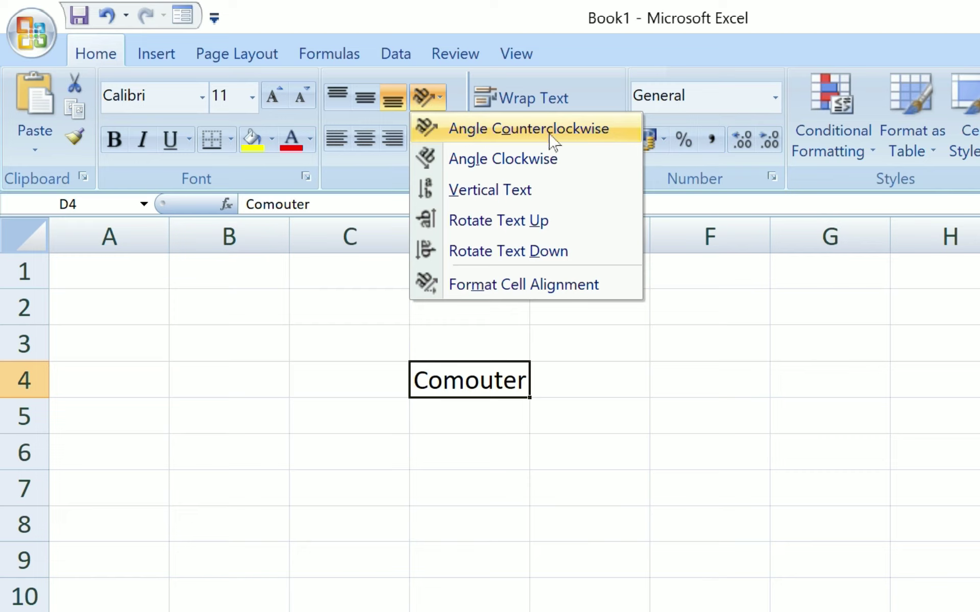
pyautogui.click(595, 130)
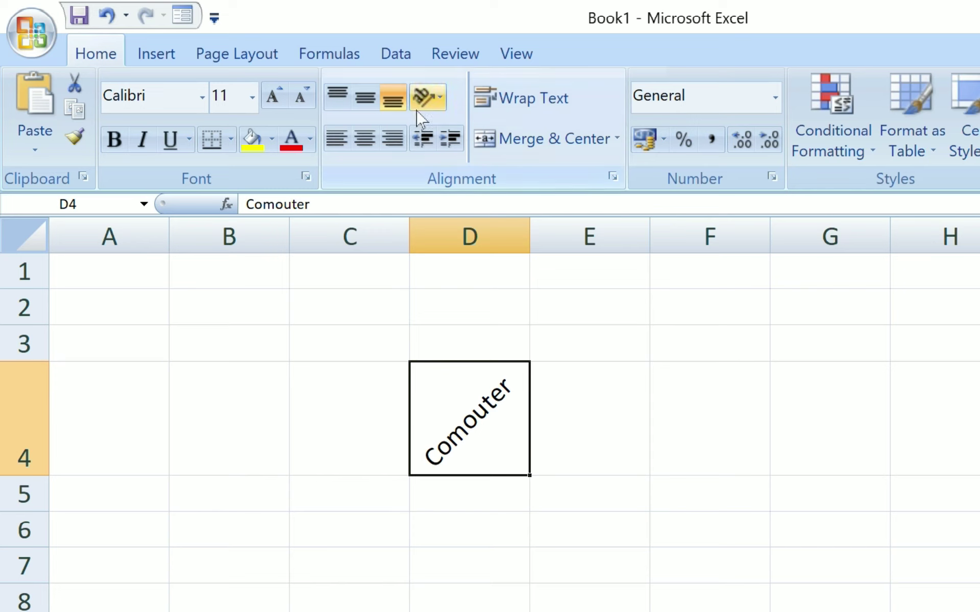
# Change the text orientation of cell D4 to Angle Clockwise and after that to Vertical Text
pyautogui.click(436, 101)
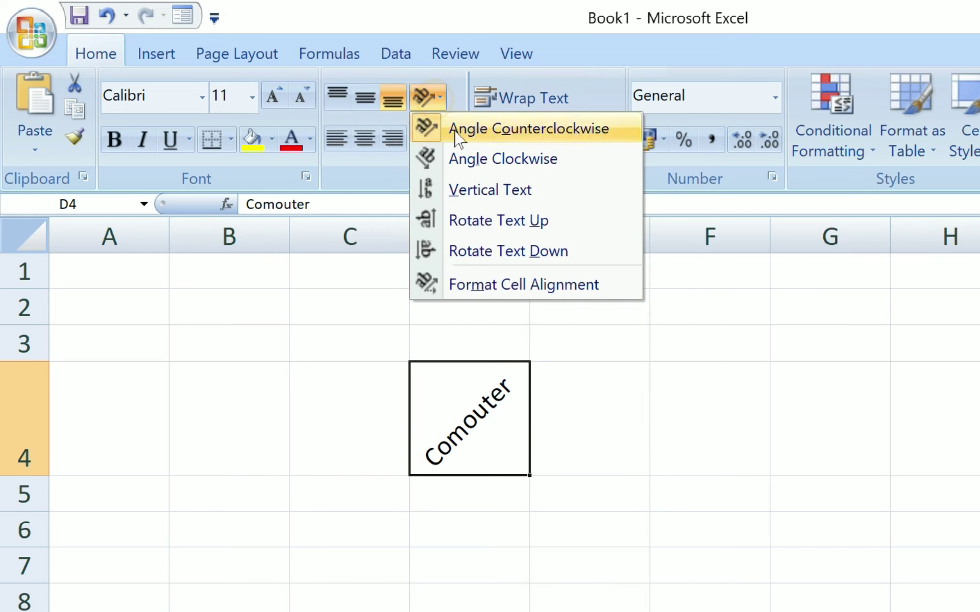
pyautogui.click(543, 173)
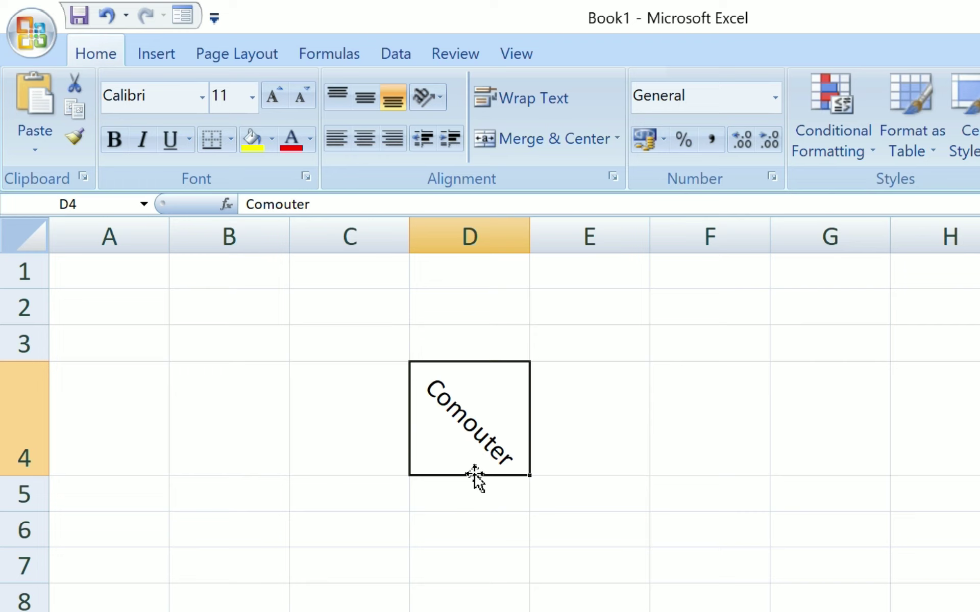
pyautogui.click(430, 102)
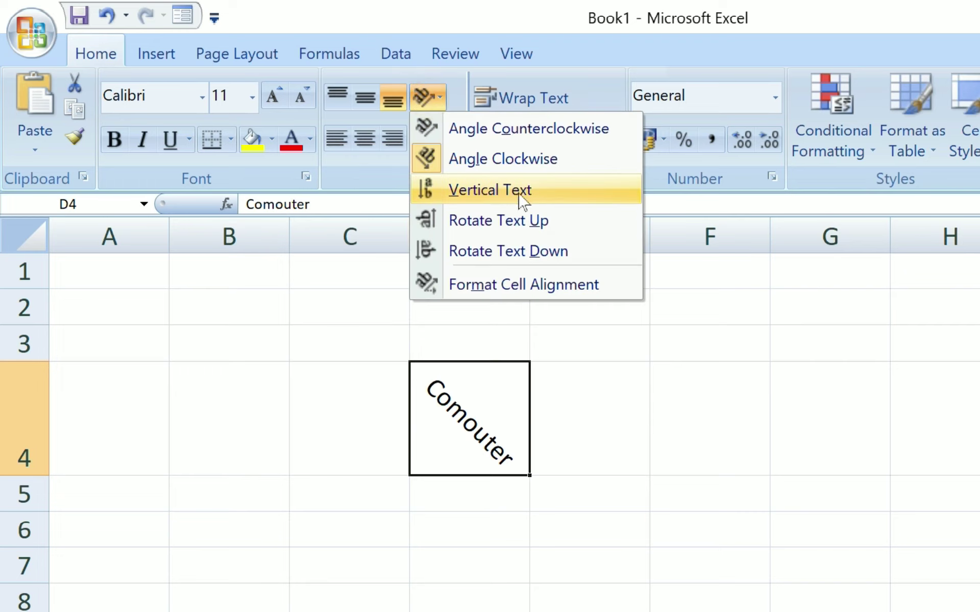
pyautogui.click(572, 192)
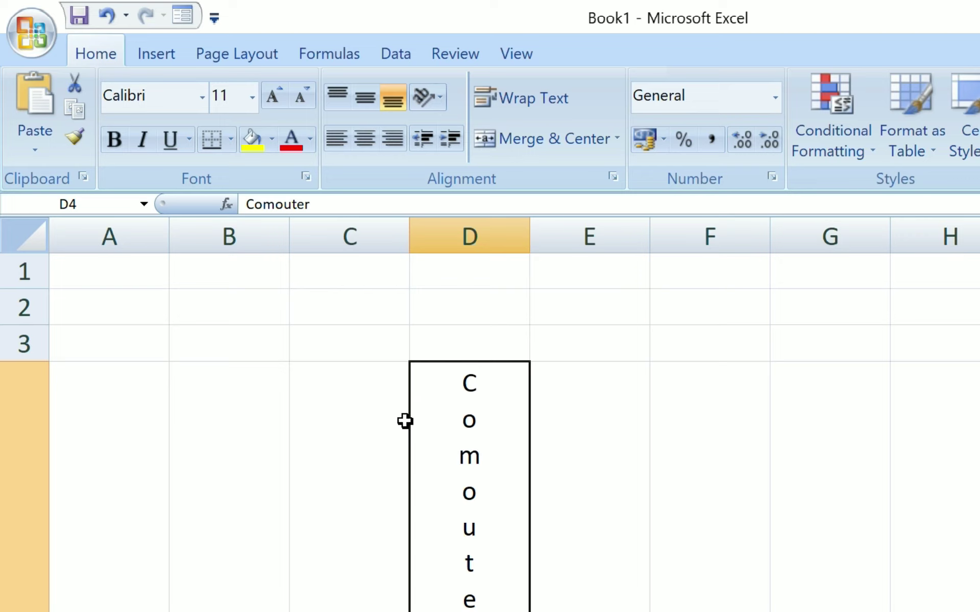
# Apply the Rotate Text Up orientation to cell D4, followed by Rotate Text Down
pyautogui.click(443, 101)
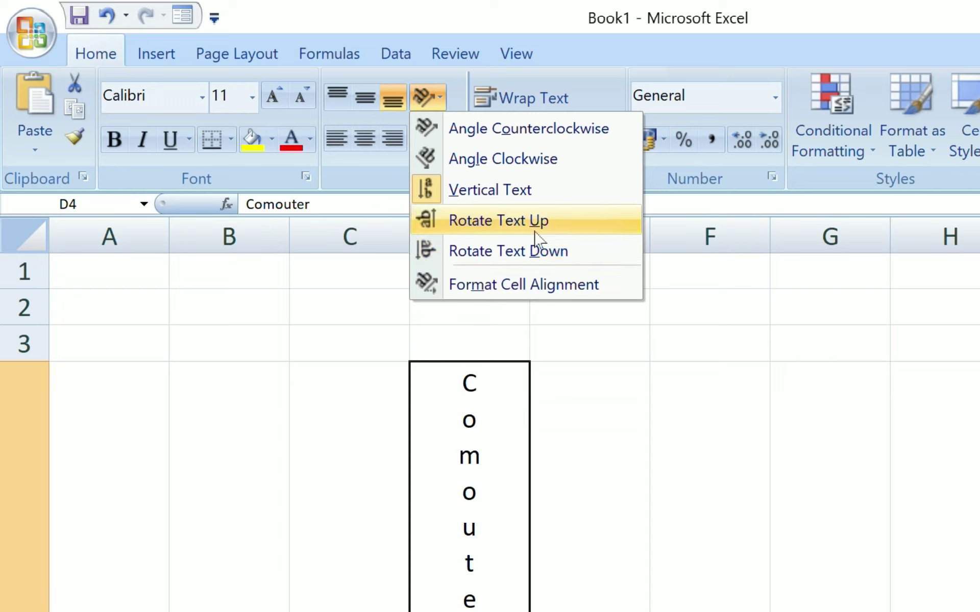
pyautogui.click(588, 222)
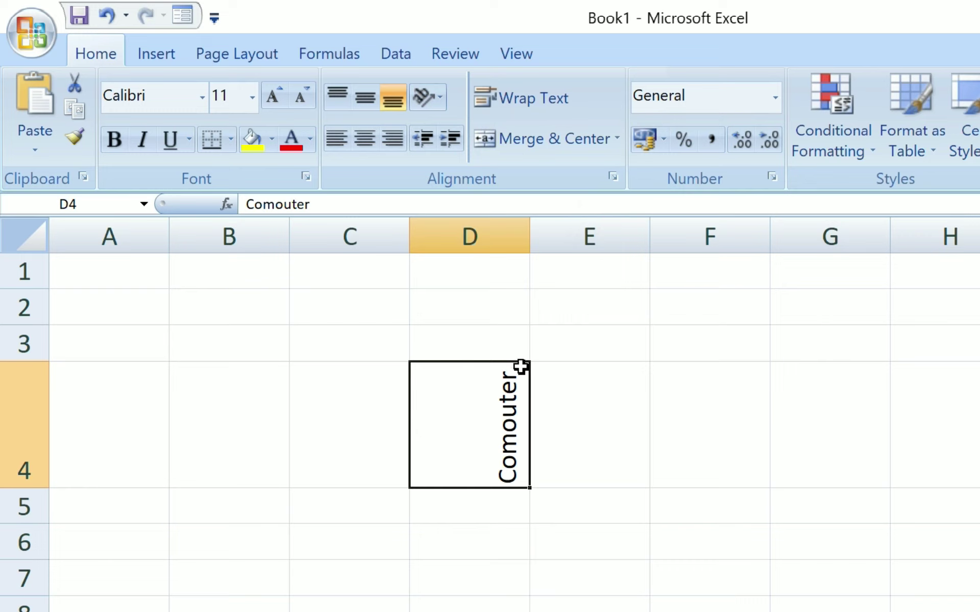
pyautogui.click(427, 97)
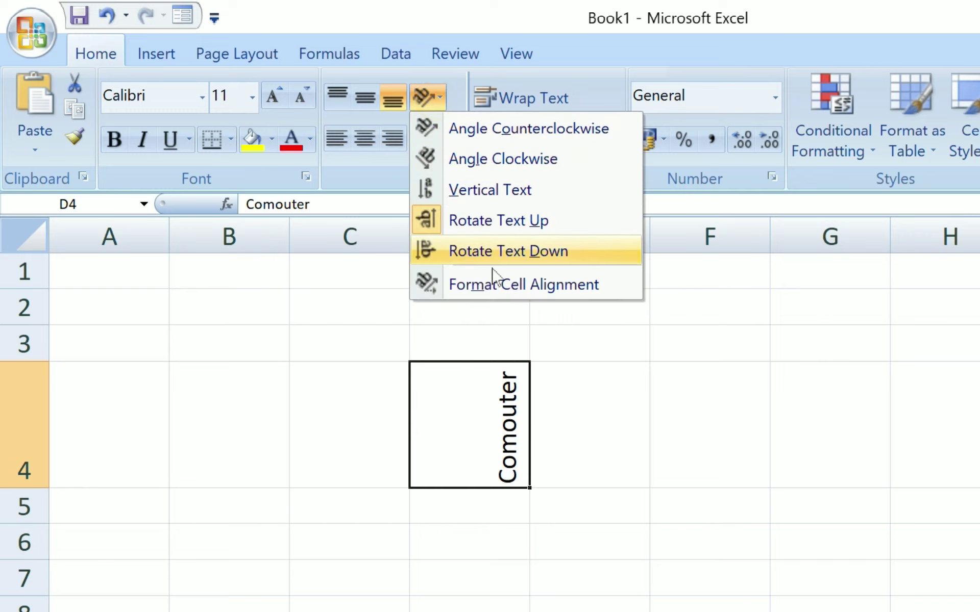
pyautogui.click(556, 251)
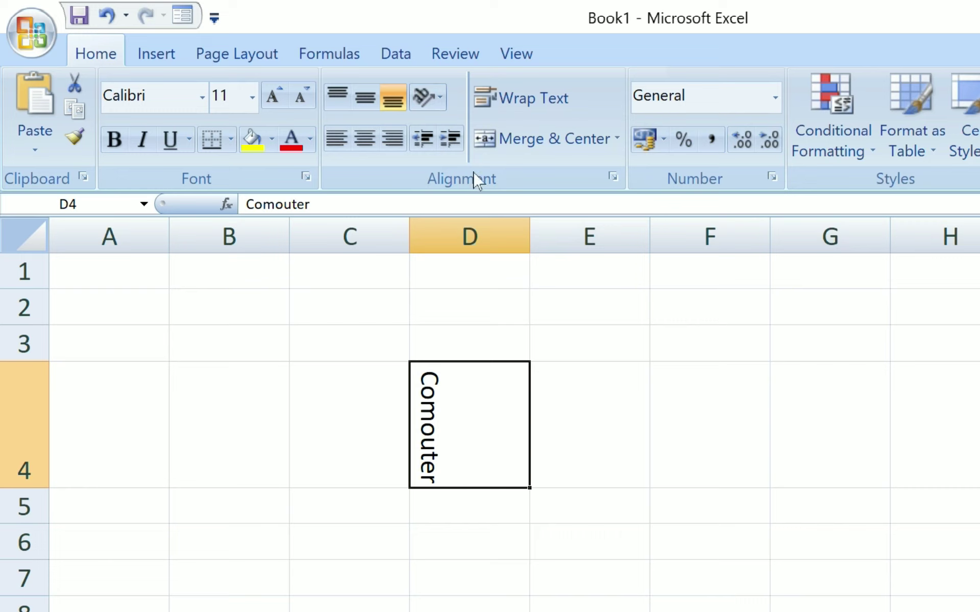
# Set the number format of cell D4 to the Time category in the Format Cells settings
pyautogui.click(426, 97)
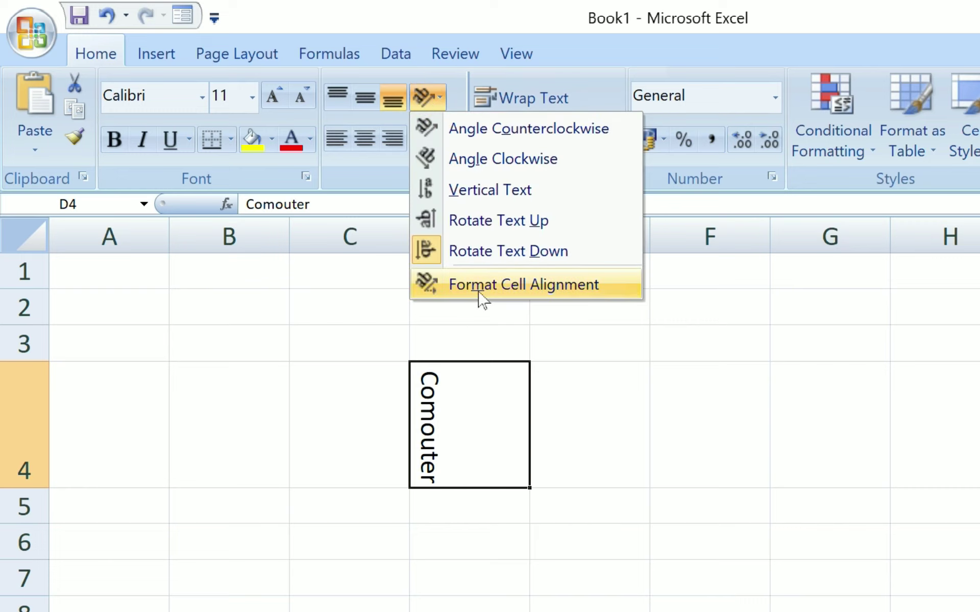
pyautogui.click(558, 293)
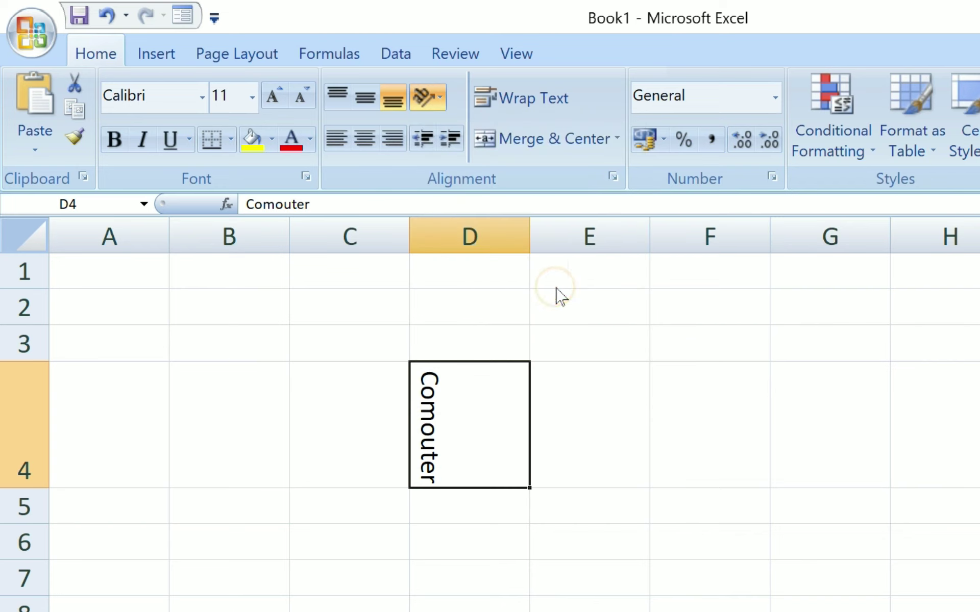
pyautogui.click(533, 243)
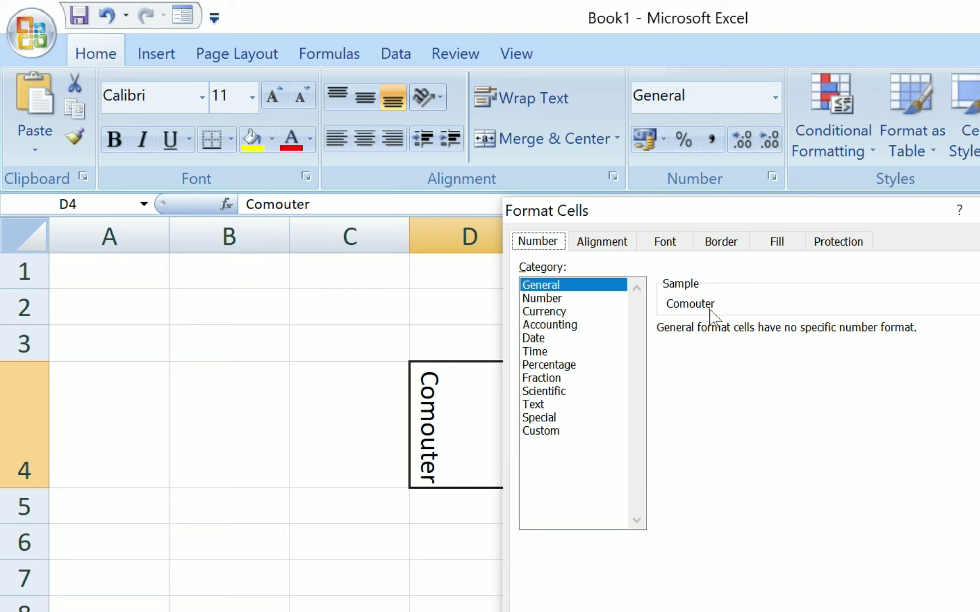
pyautogui.click(549, 341)
pyautogui.click(547, 352)
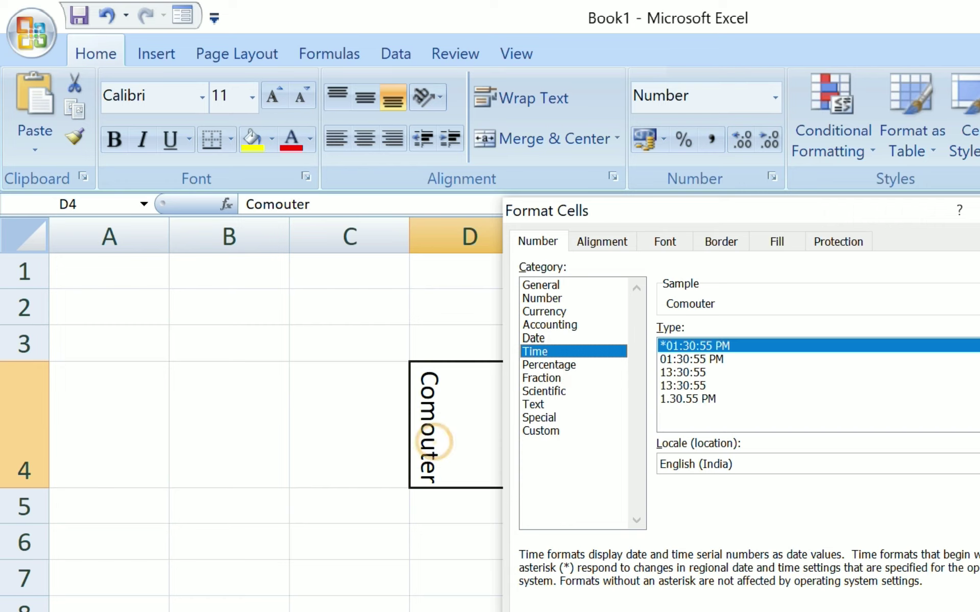
pyautogui.press('Return')
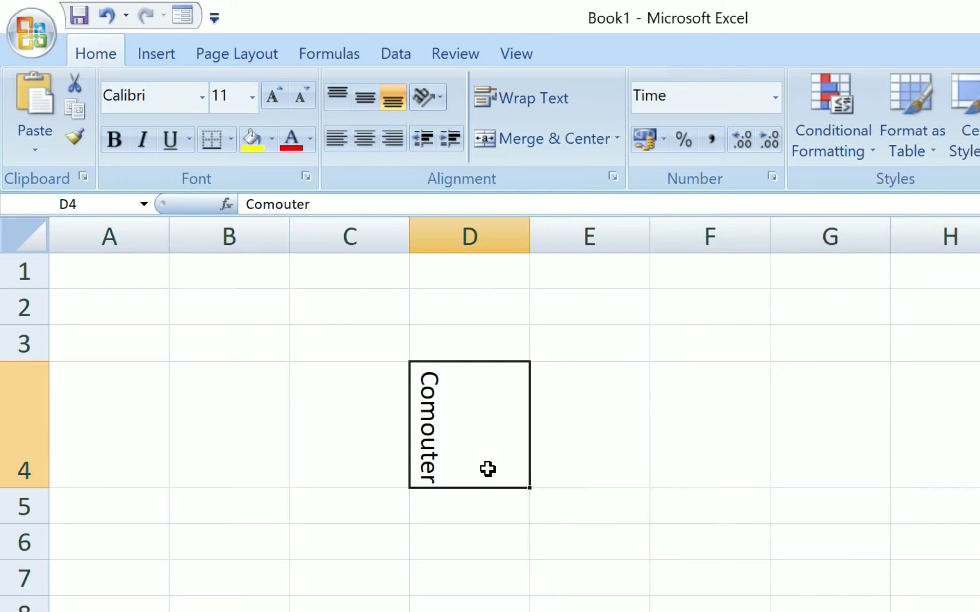
# Clear the text from cell D4 and enter the date 27-09-1997 in cell D5
pyautogui.press('Delete')
pyautogui.click(461, 406)
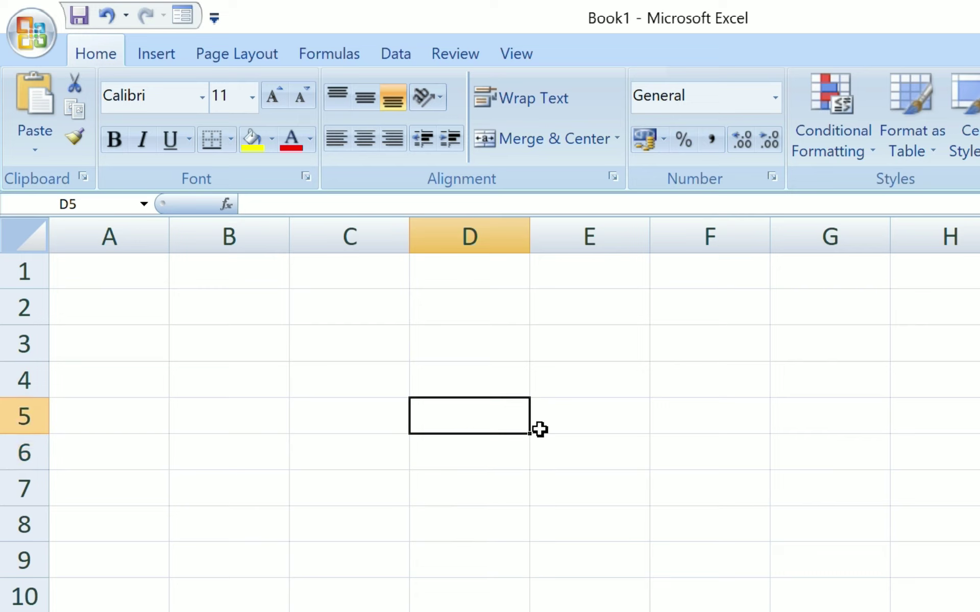
pyautogui.write('27-09-1997')
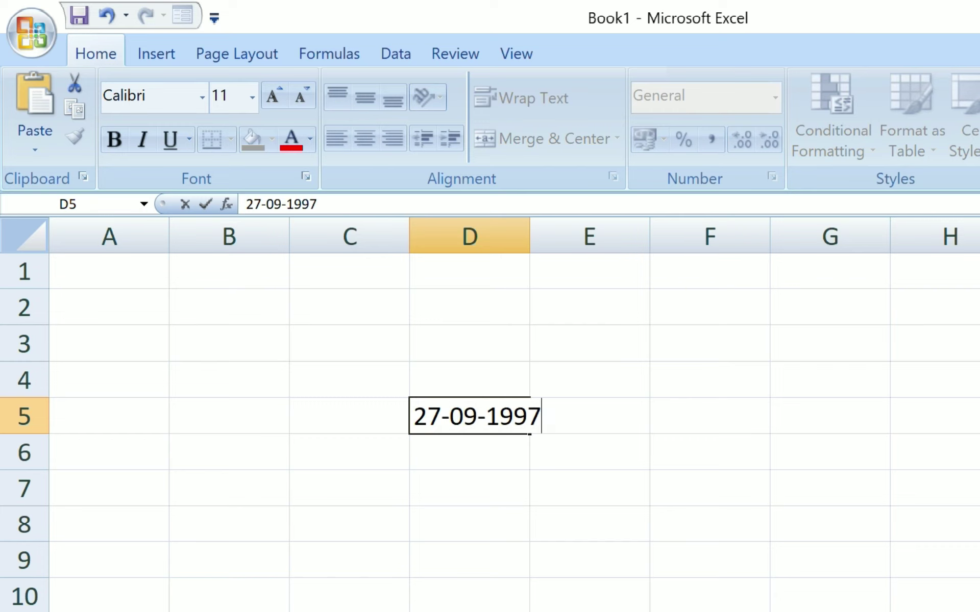
pyautogui.moveTo(541, 488); pyautogui.dragTo(524, 490)
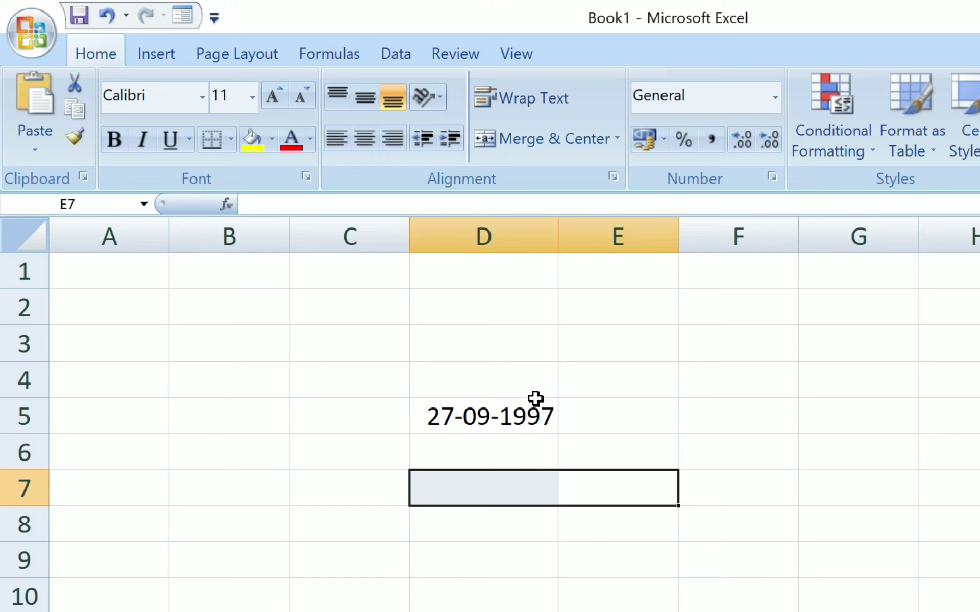
pyautogui.click(531, 426)
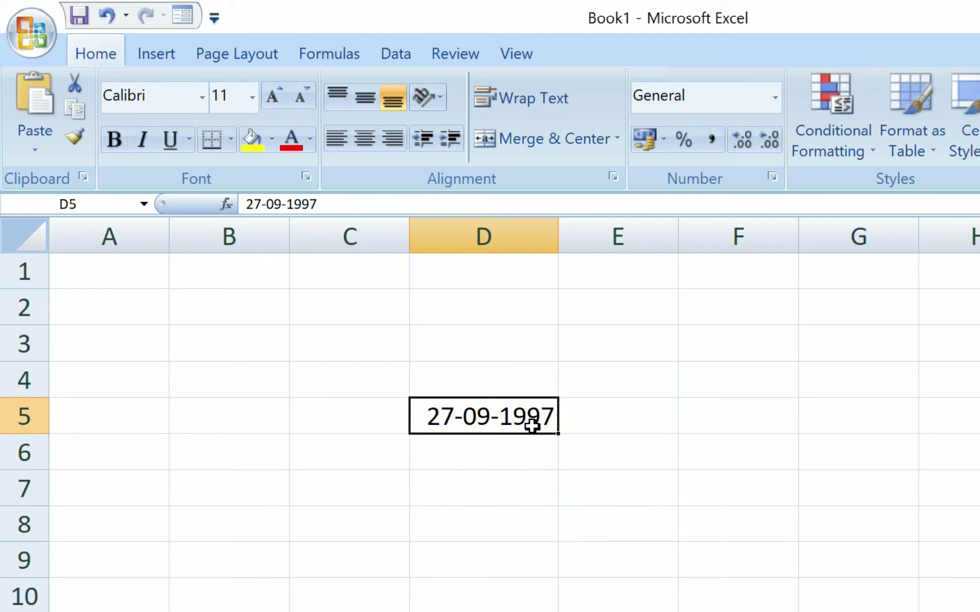
# Change the number format of the date in cell D5 to General in the Format Cells settings
pyautogui.click(437, 101)
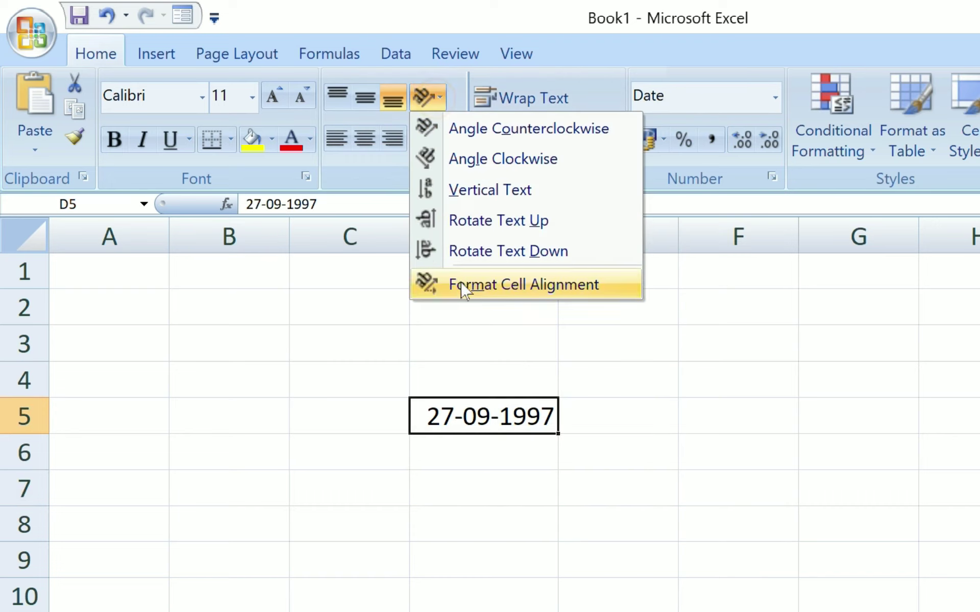
pyautogui.click(525, 286)
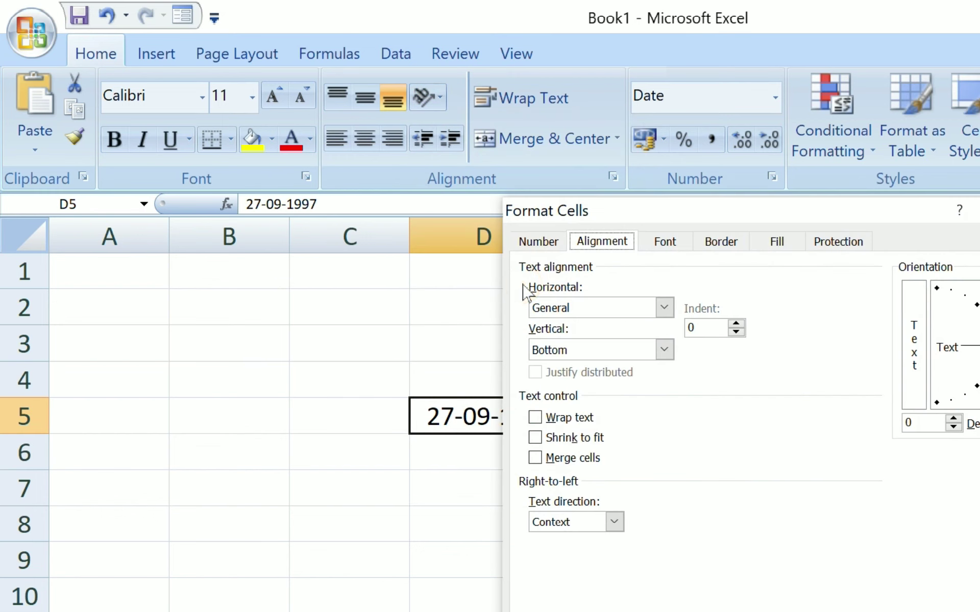
pyautogui.click(537, 243)
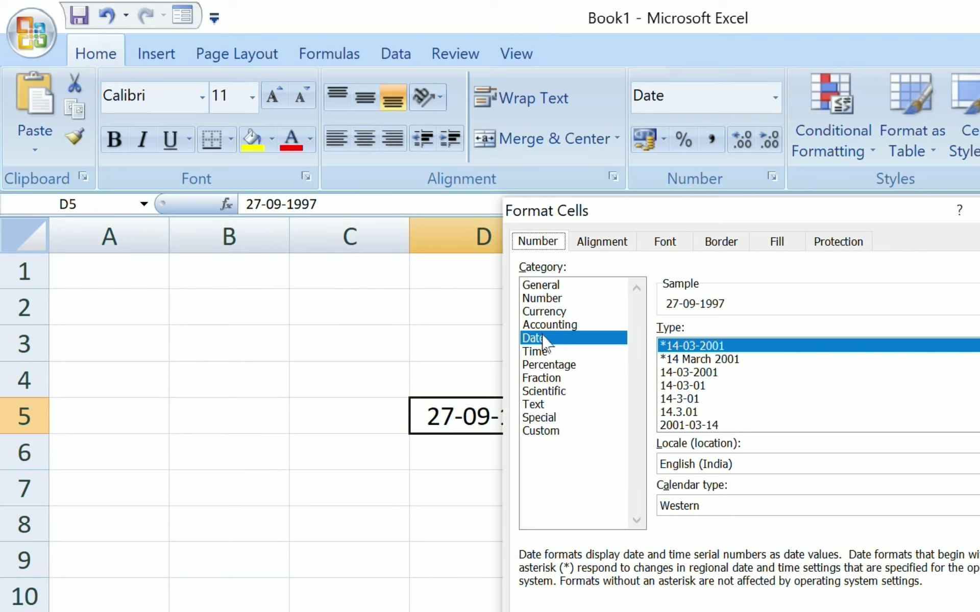
pyautogui.click(559, 285)
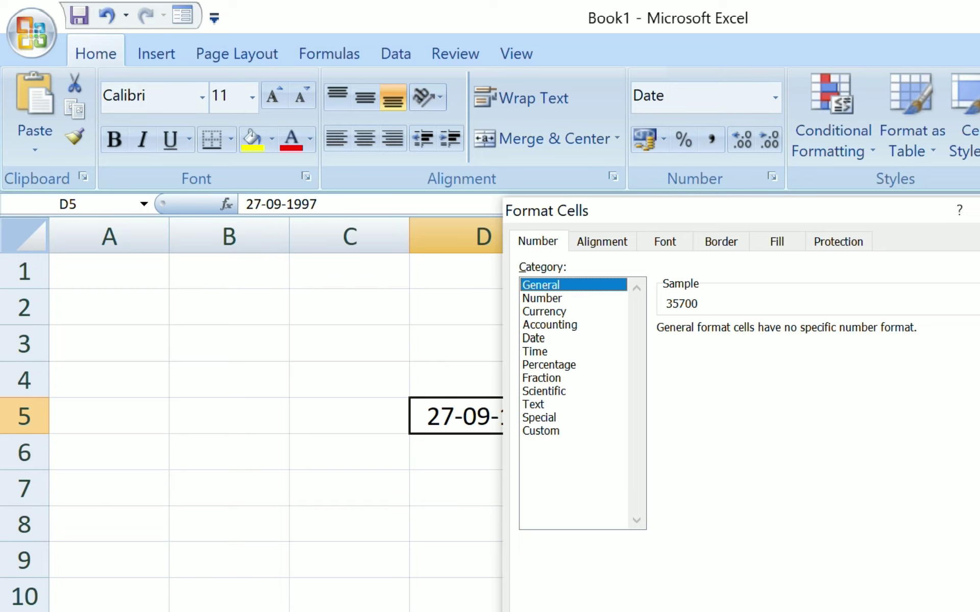
pyautogui.press('Return')
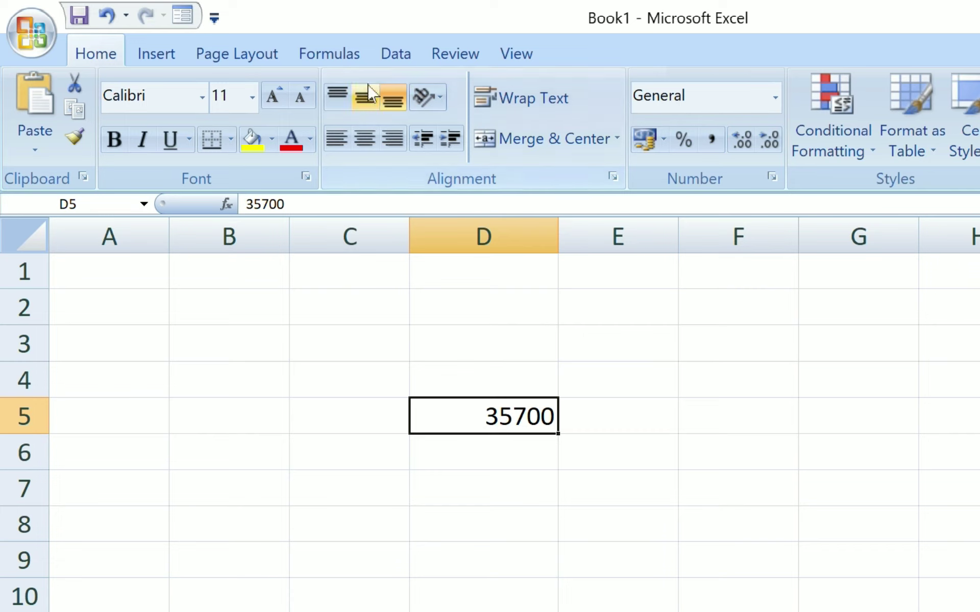
# Set the number format of cell D5 to the Currency category in the Format Cells settings
pyautogui.click(426, 98)
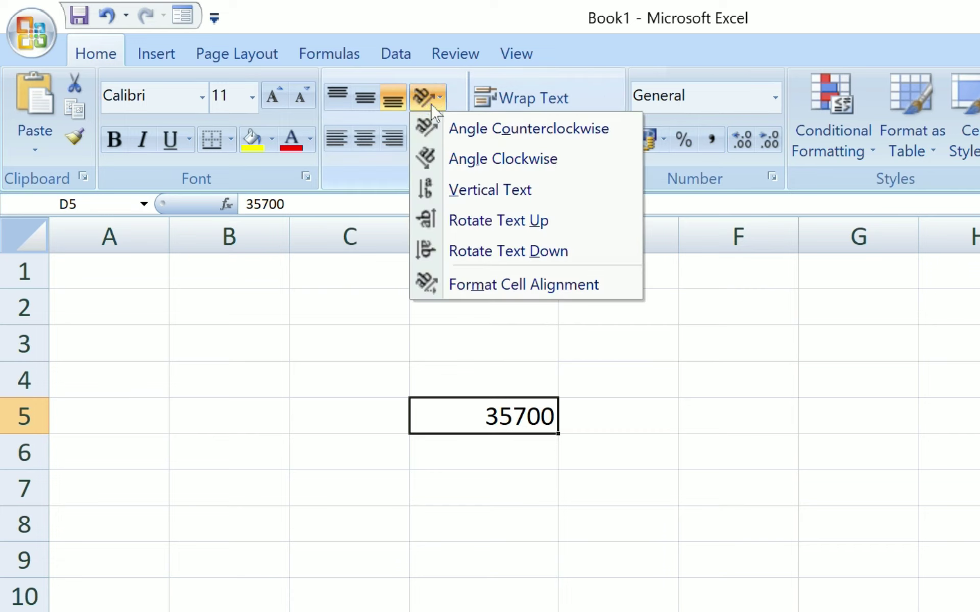
pyautogui.click(474, 285)
pyautogui.click(540, 243)
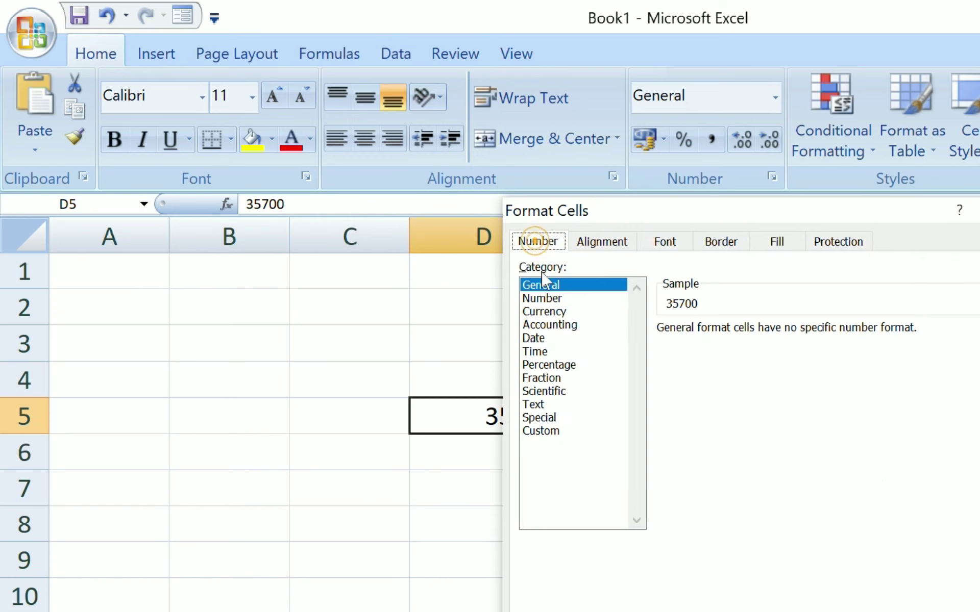
pyautogui.click(557, 364)
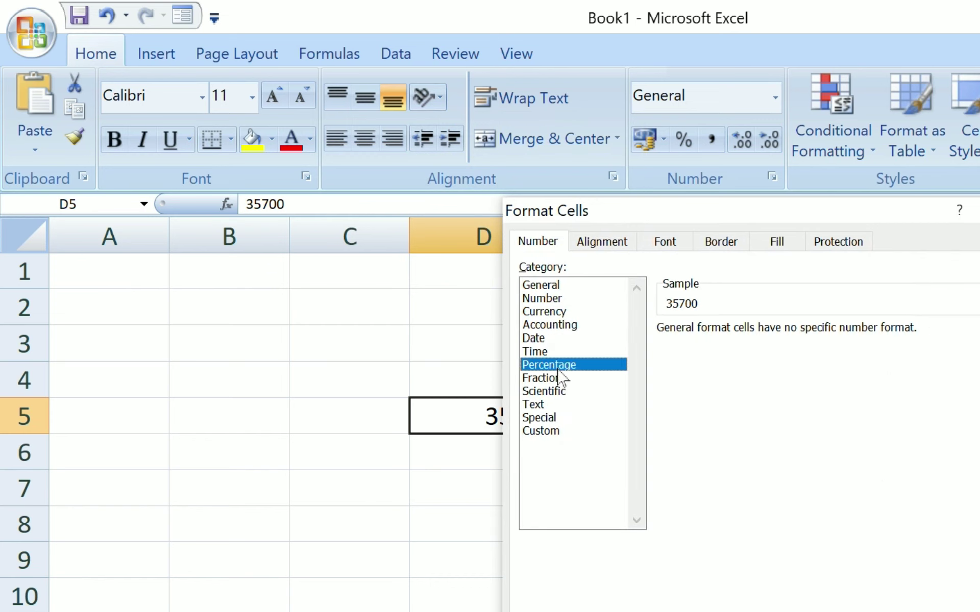
pyautogui.click(568, 352)
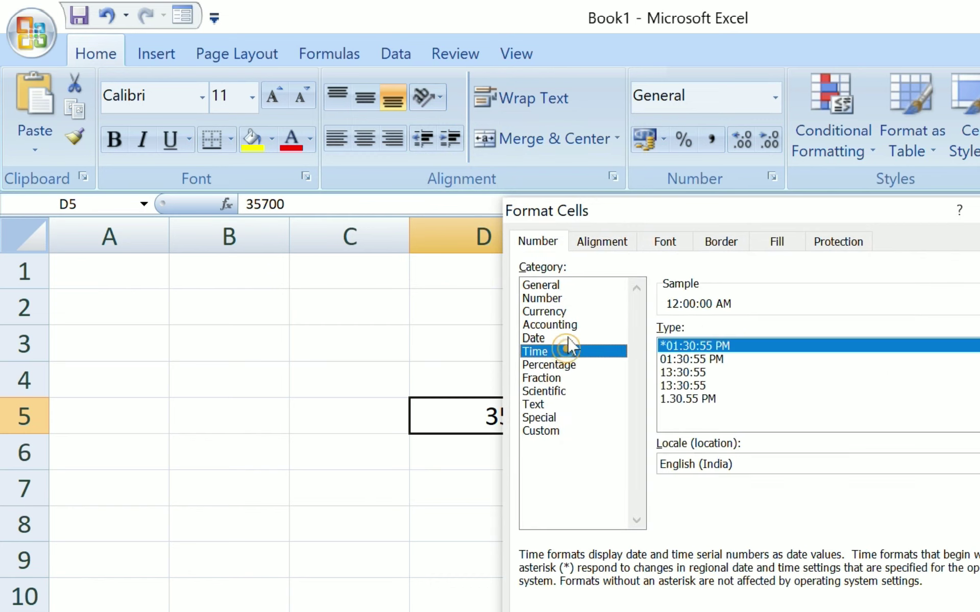
pyautogui.click(568, 339)
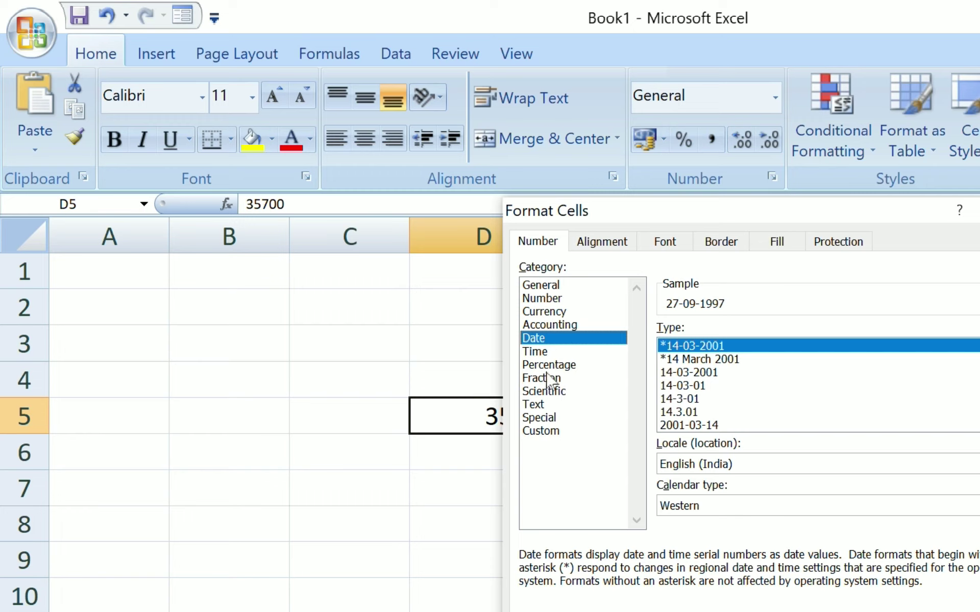
pyautogui.click(542, 300)
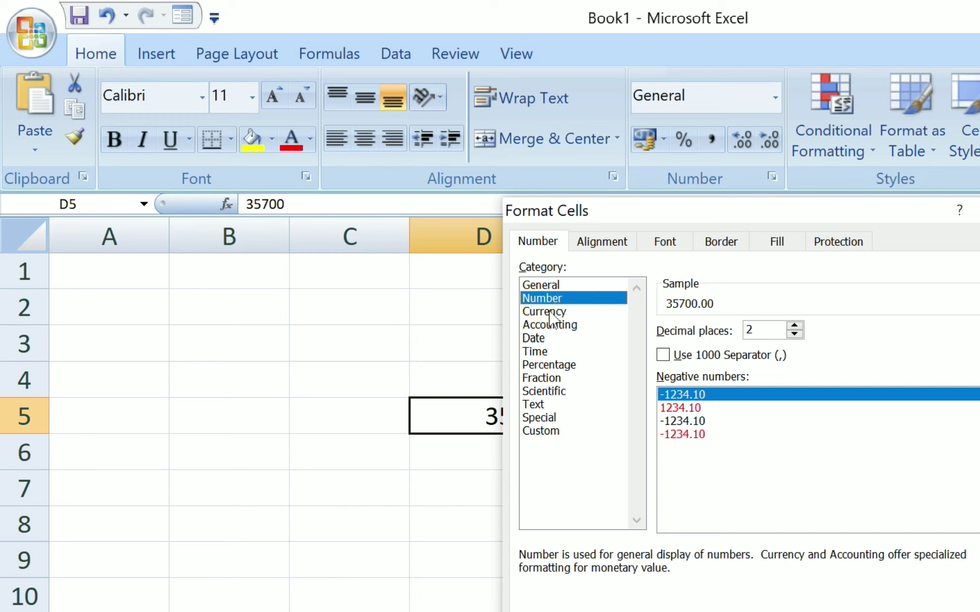
pyautogui.click(547, 312)
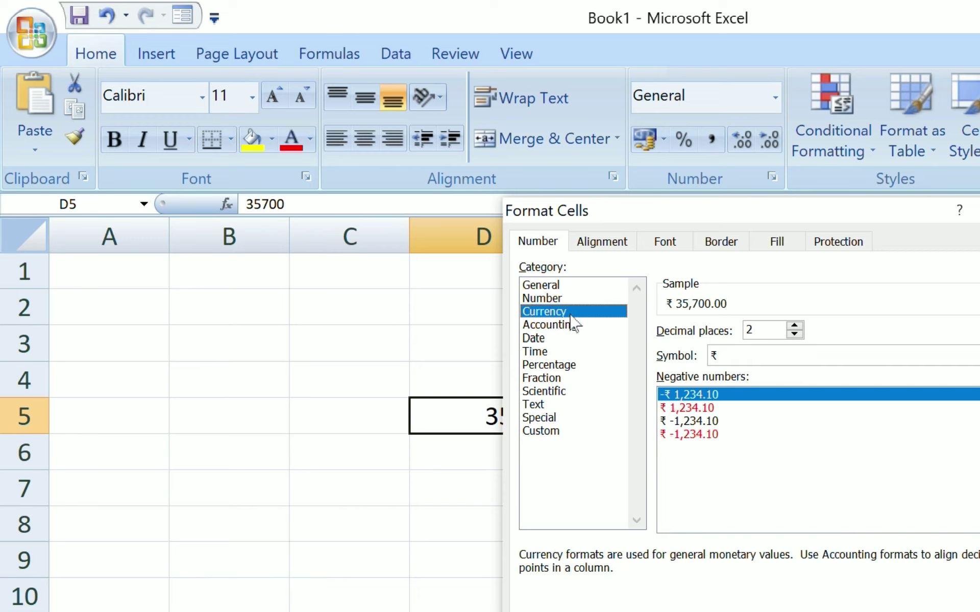
pyautogui.press('Return')
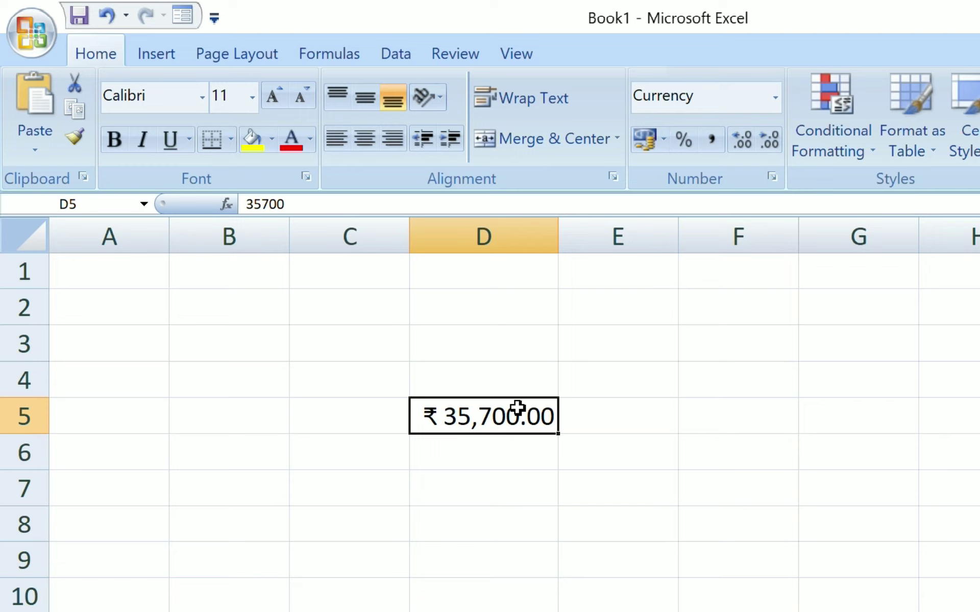
# Change the number format of cell D5 to the Date category and select cell E7
pyautogui.click(435, 86)
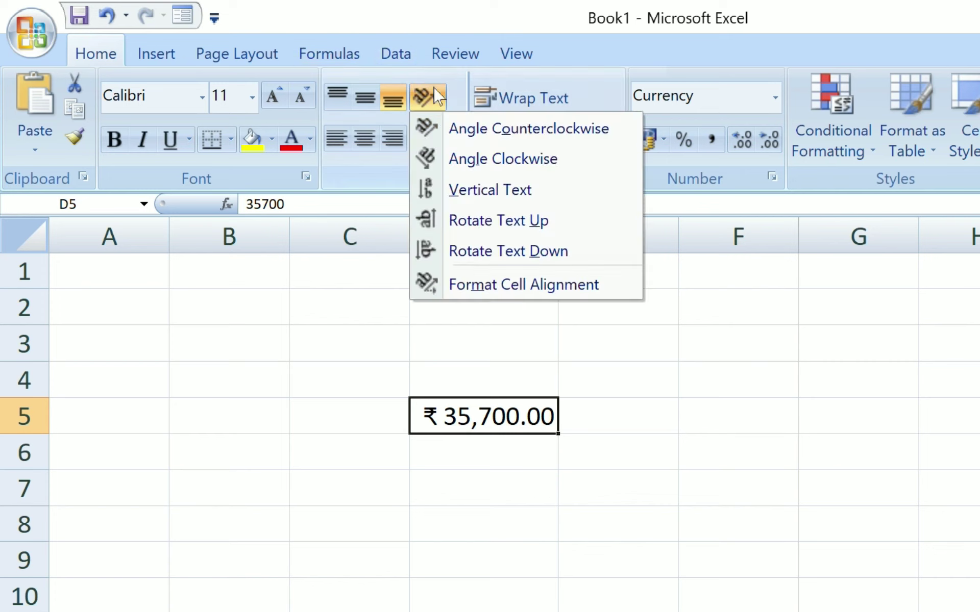
pyautogui.click(534, 290)
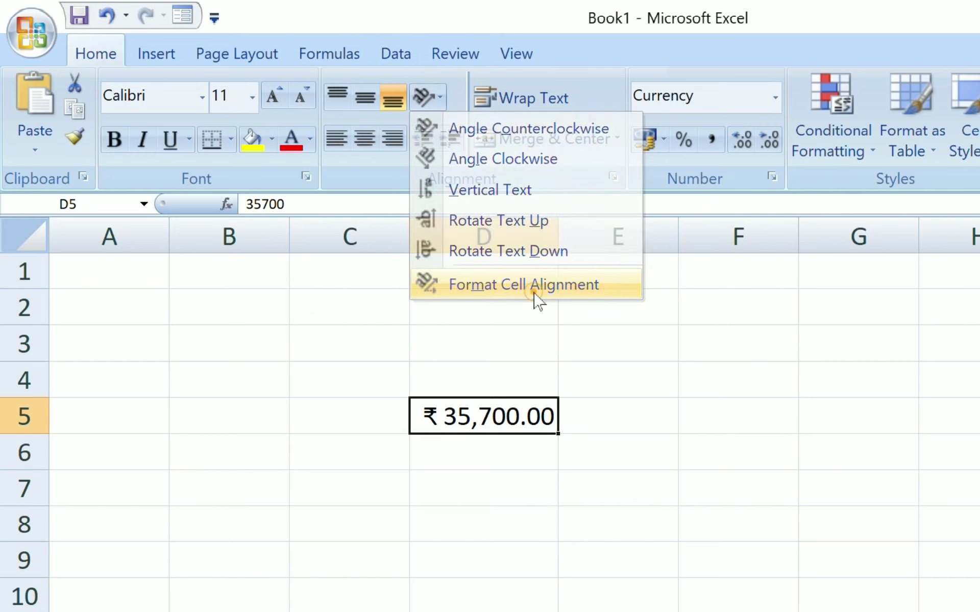
pyautogui.click(539, 242)
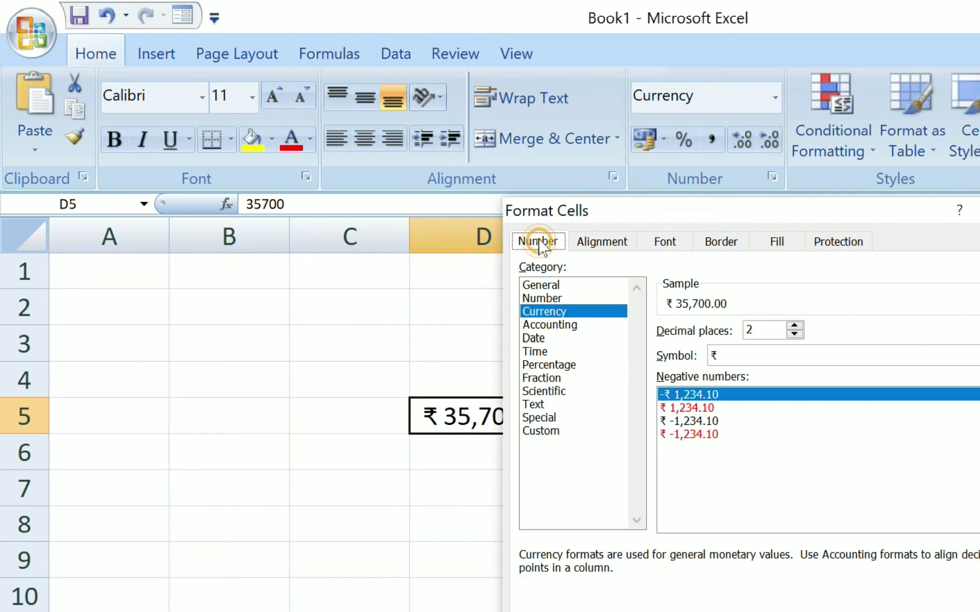
pyautogui.click(534, 338)
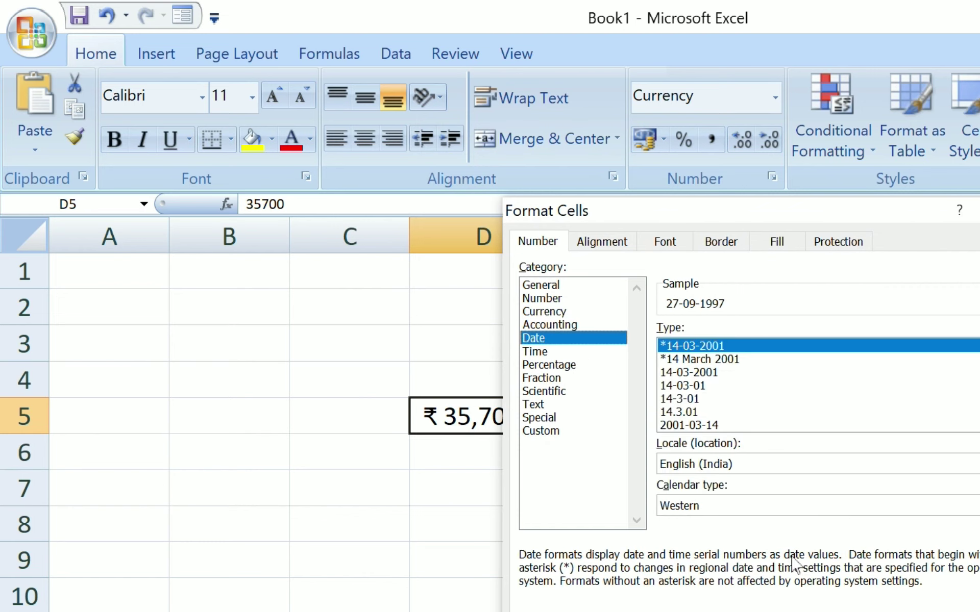
pyautogui.press('Return')
pyautogui.click(629, 484)
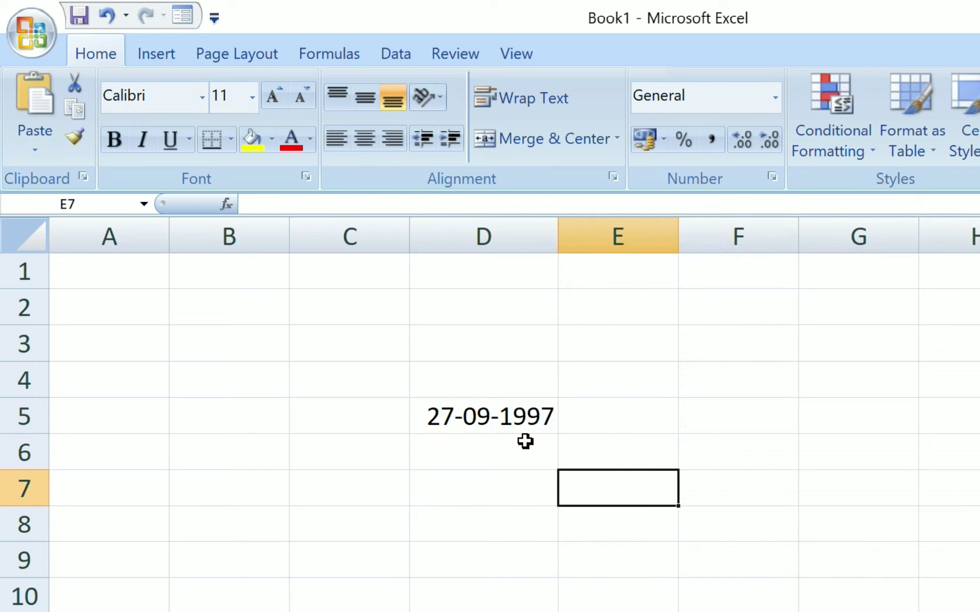
# Align the date in cell D5 horizontally to Left (Indent) and vertically to Top through the Format Cells settings
pyautogui.click(505, 411)
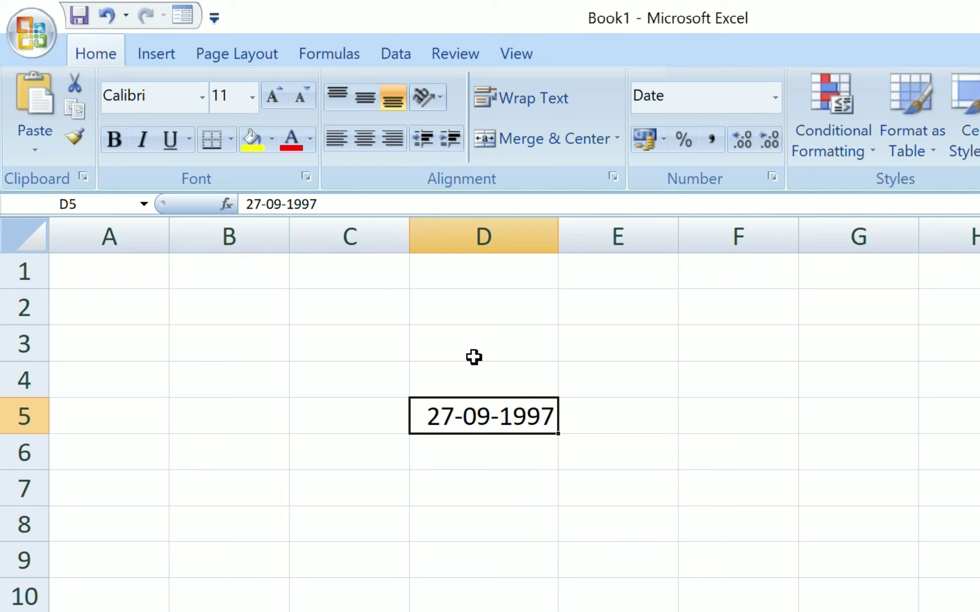
pyautogui.click(434, 98)
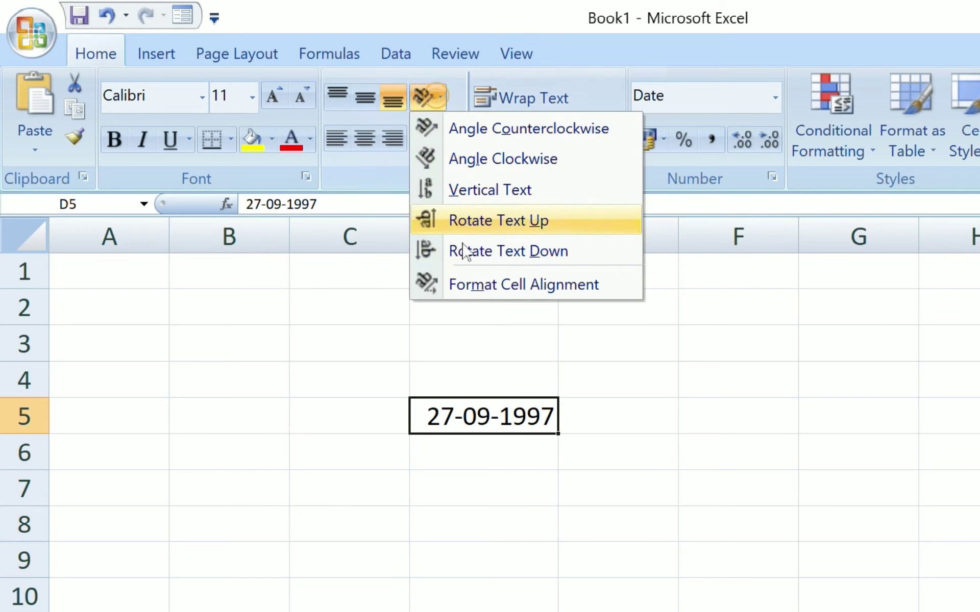
pyautogui.click(489, 284)
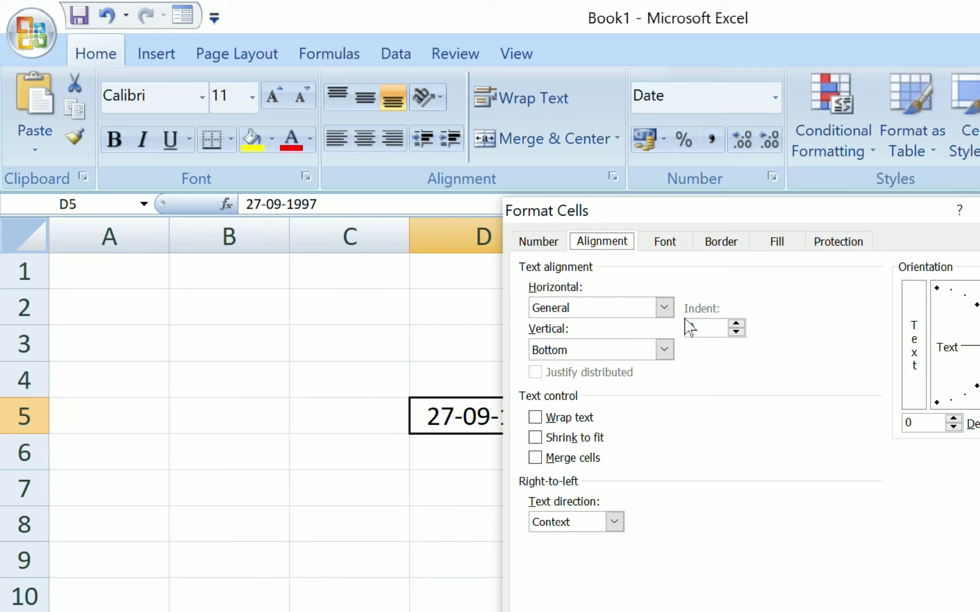
pyautogui.click(664, 307)
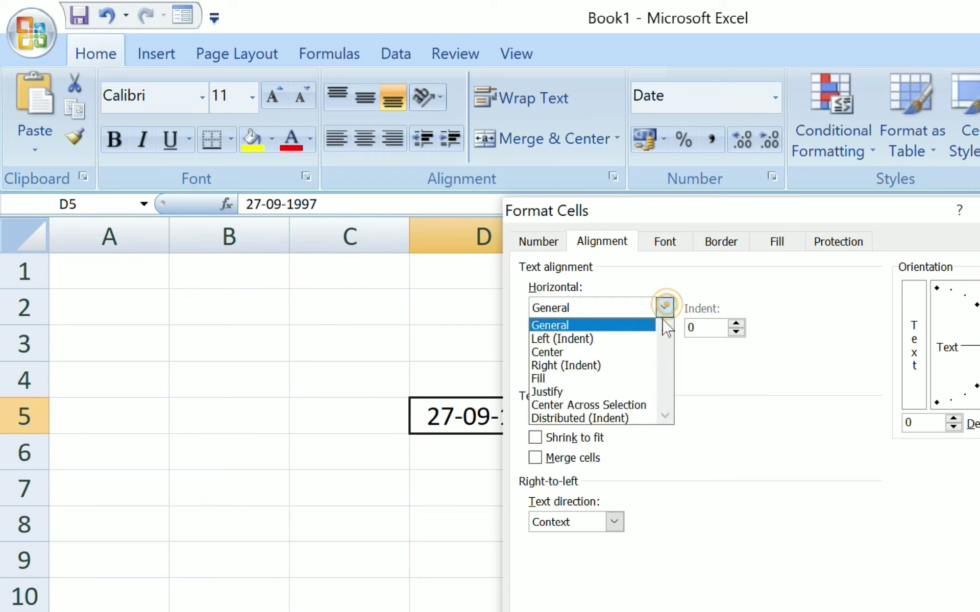
pyautogui.click(622, 350)
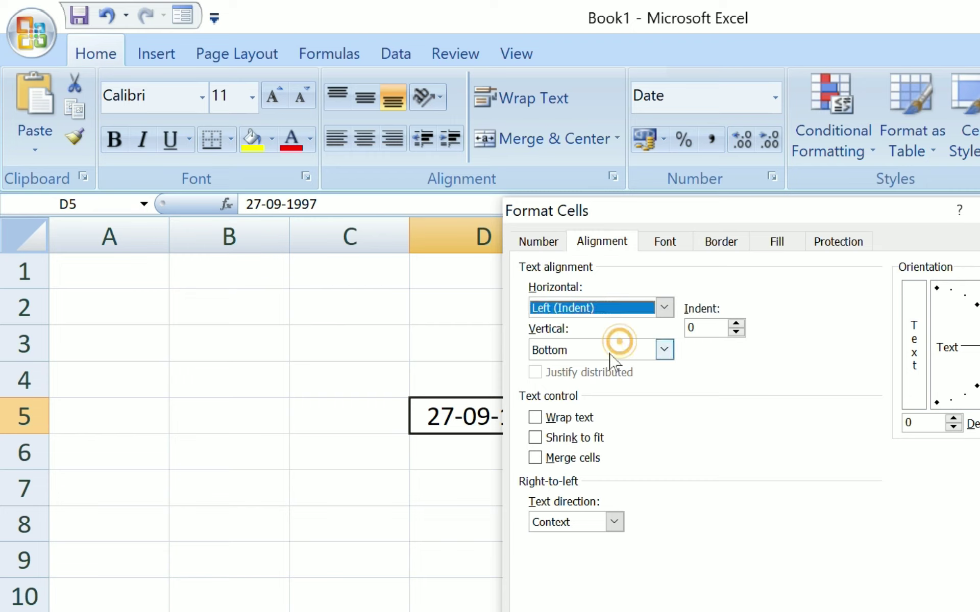
pyautogui.click(664, 350)
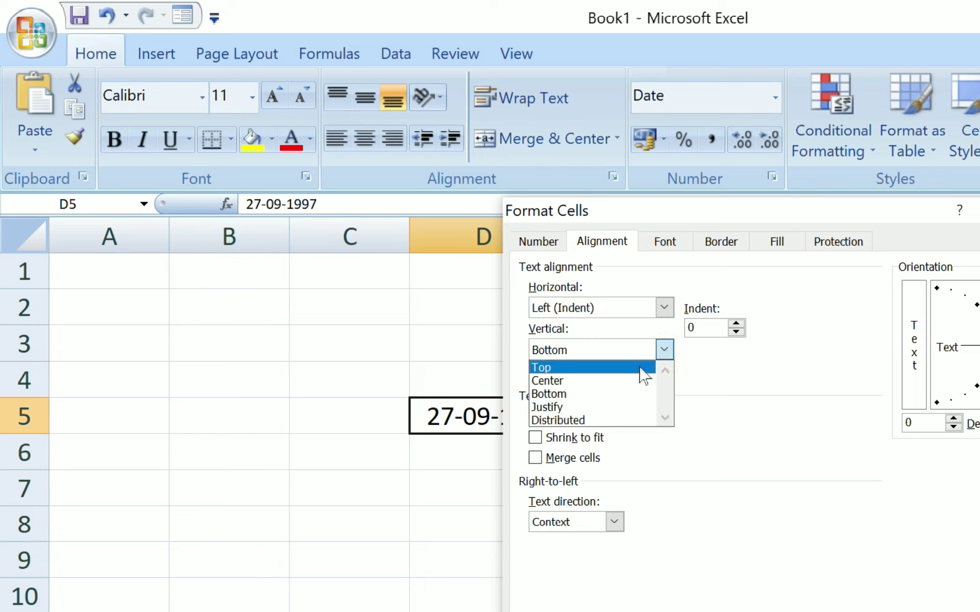
pyautogui.click(640, 368)
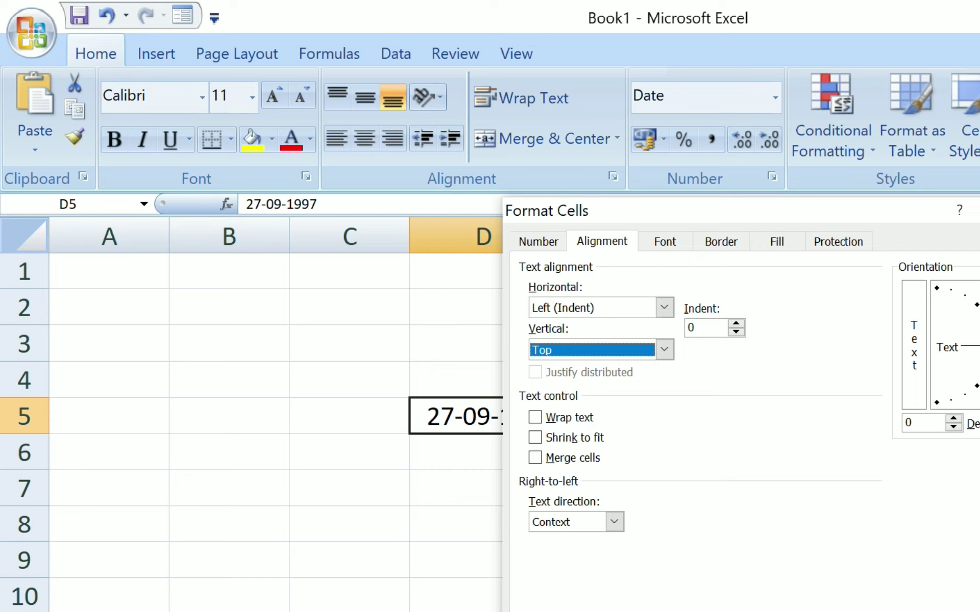
pyautogui.press('Return')
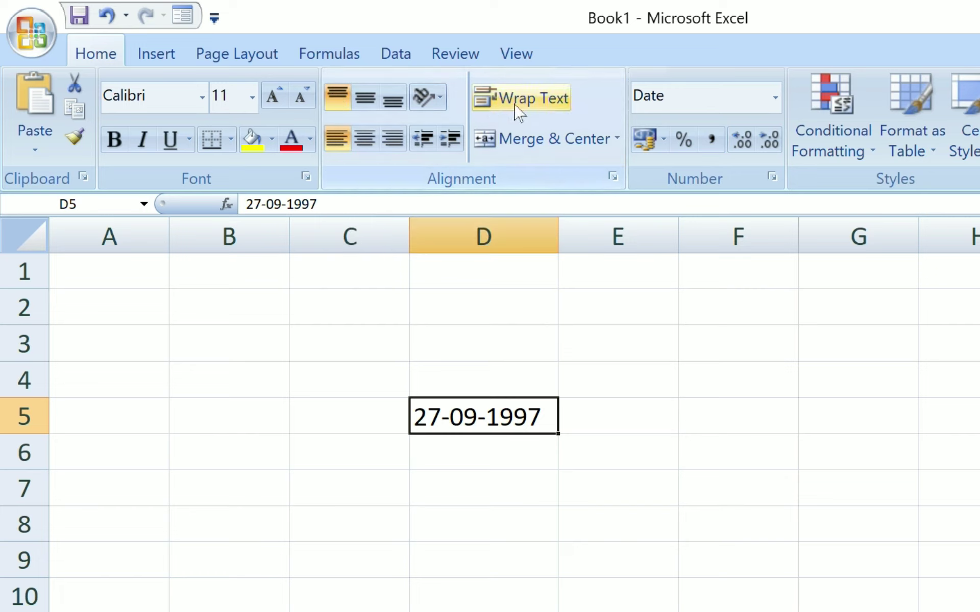
# Choose the Agency FB font with the Bold style for cell D5 in the Format Cells settings
pyautogui.click(431, 99)
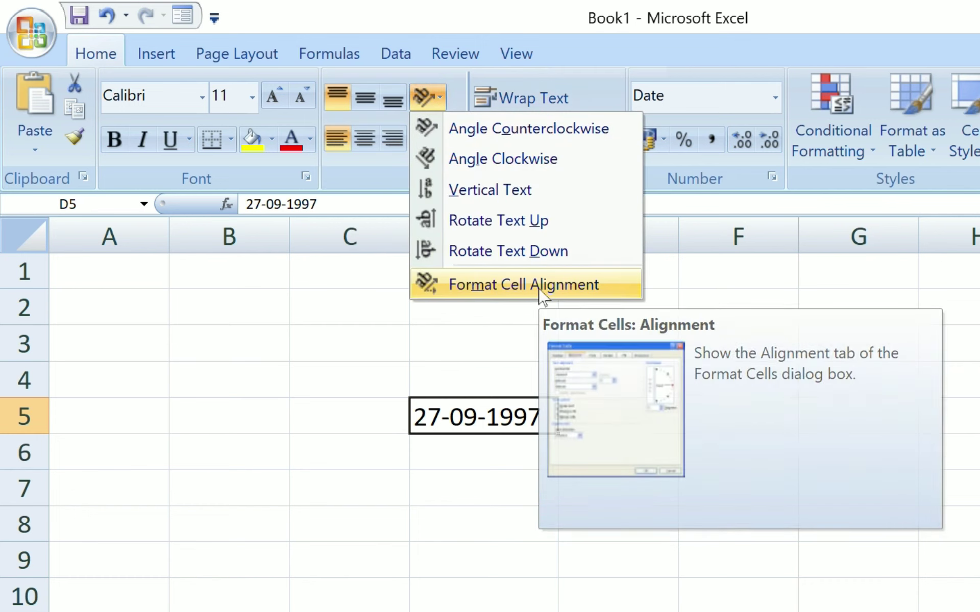
pyautogui.click(540, 289)
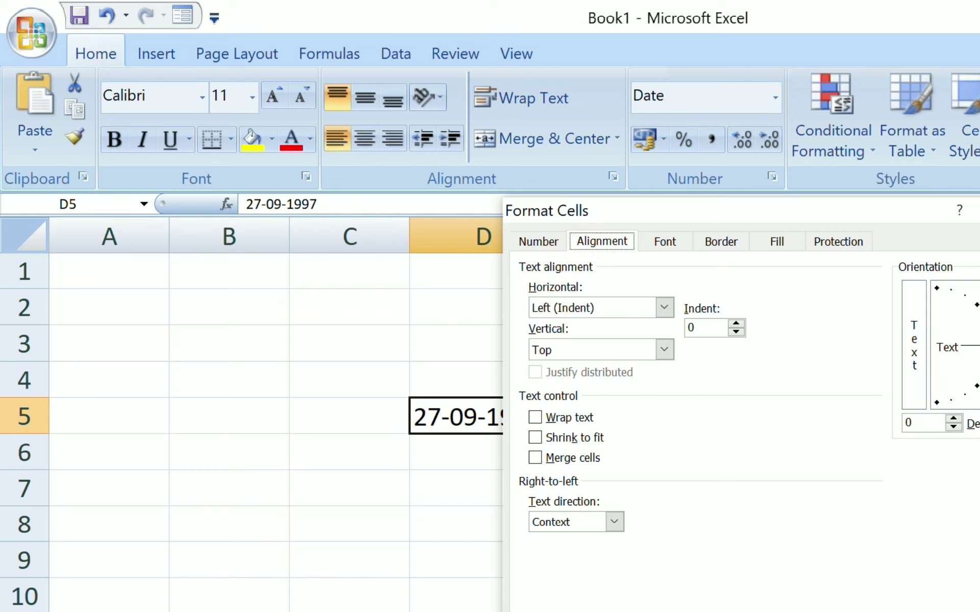
pyautogui.click(666, 246)
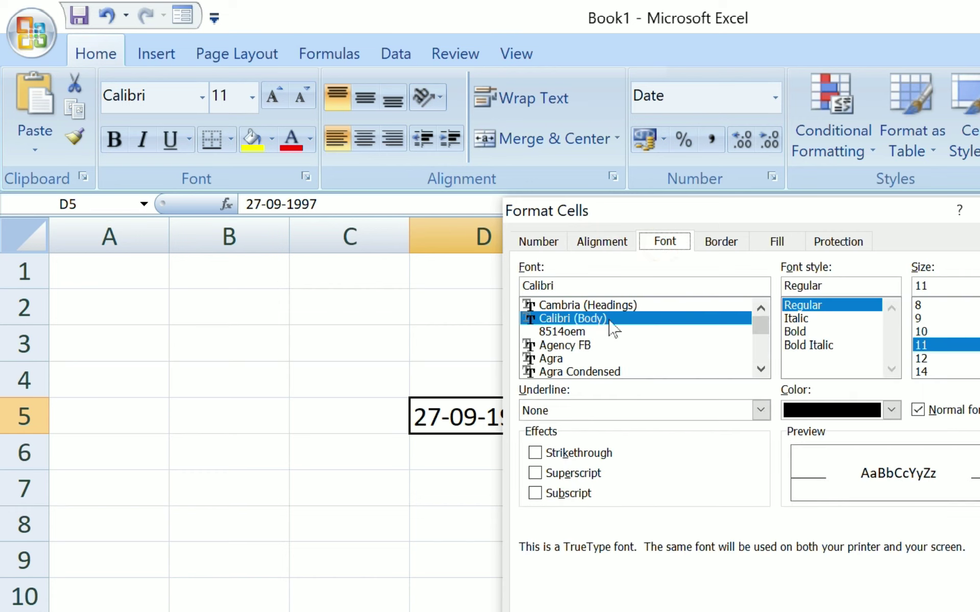
pyautogui.click(605, 331)
pyautogui.click(605, 318)
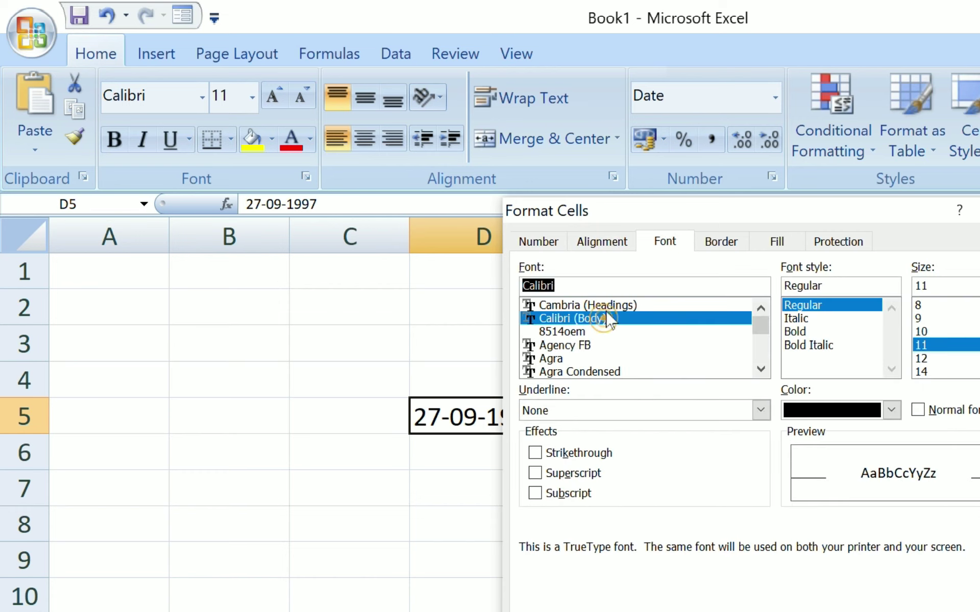
pyautogui.click(609, 346)
pyautogui.click(835, 318)
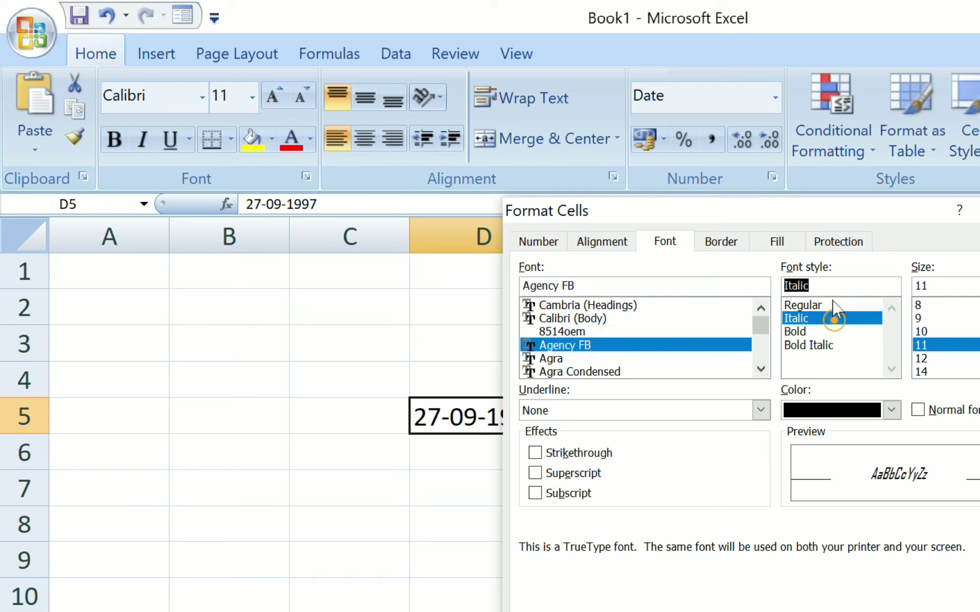
pyautogui.click(827, 345)
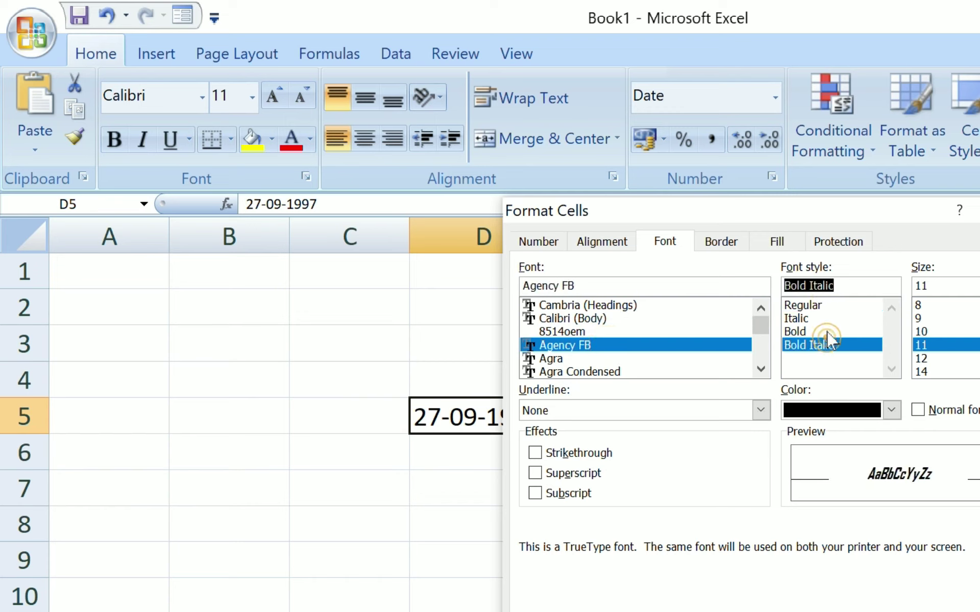
pyautogui.click(826, 331)
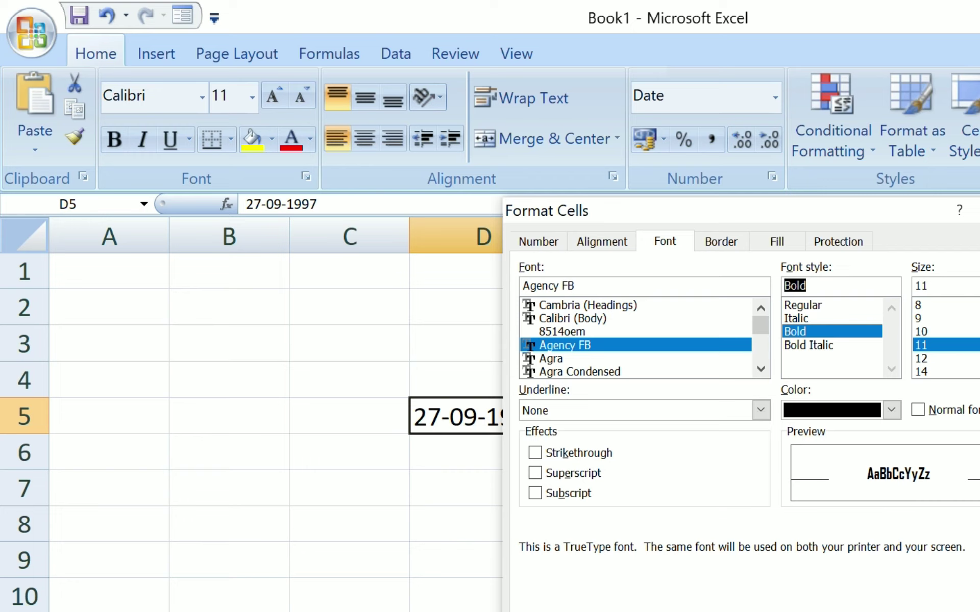
# Set the font size of cell D5 to 22 and apply the font settings
pyautogui.click(972, 306)
pyautogui.click(972, 345)
pyautogui.click(972, 373)
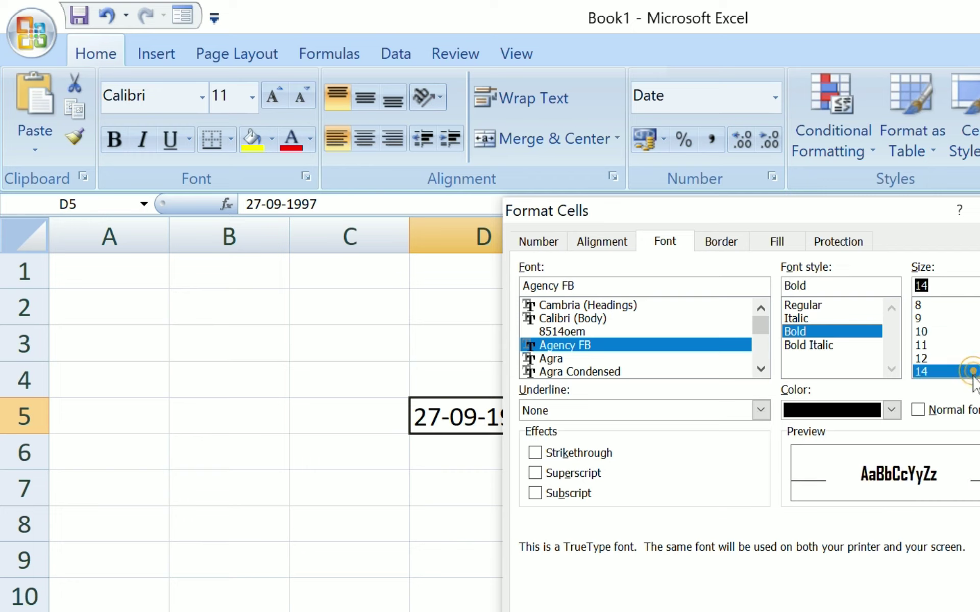
pyautogui.scroll(-2, 959, 347)
pyautogui.click(964, 358)
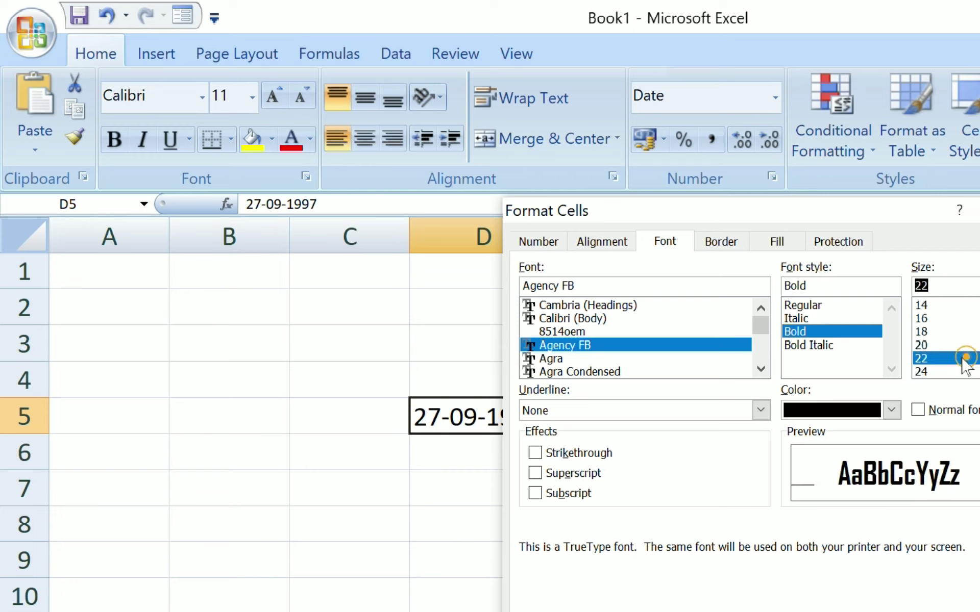
pyautogui.press('Return')
# Choose the Cambria font and an outline border for cell D5 in Format Cells, and pick a dash-dot line style
pyautogui.hotkey('ctrl', '1')
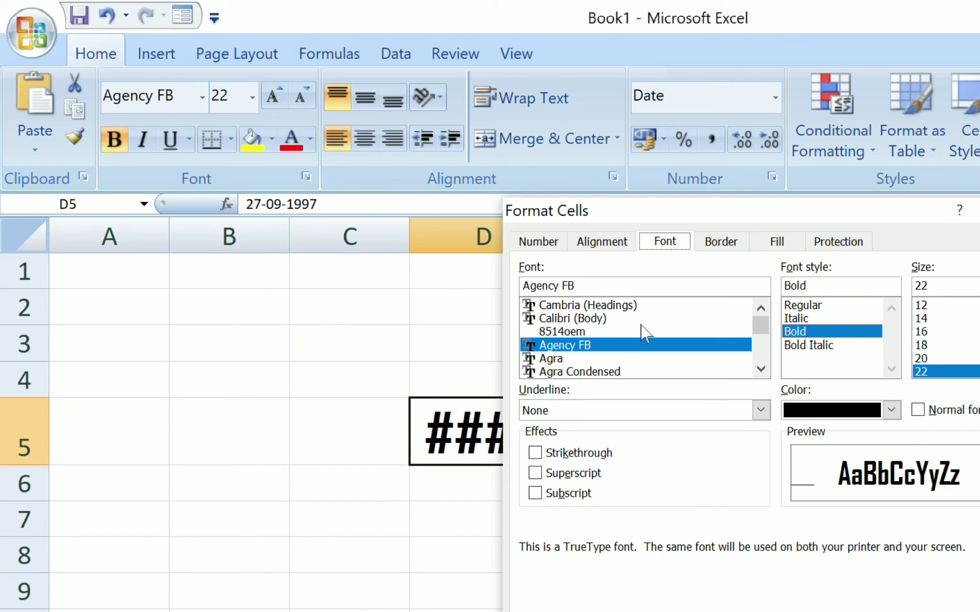
pyautogui.click(621, 306)
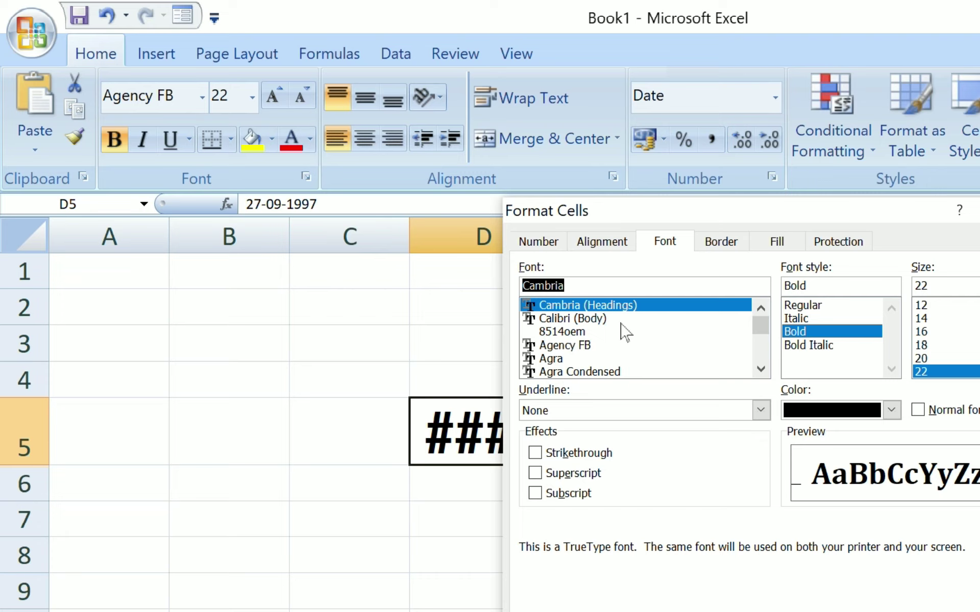
pyautogui.click(717, 244)
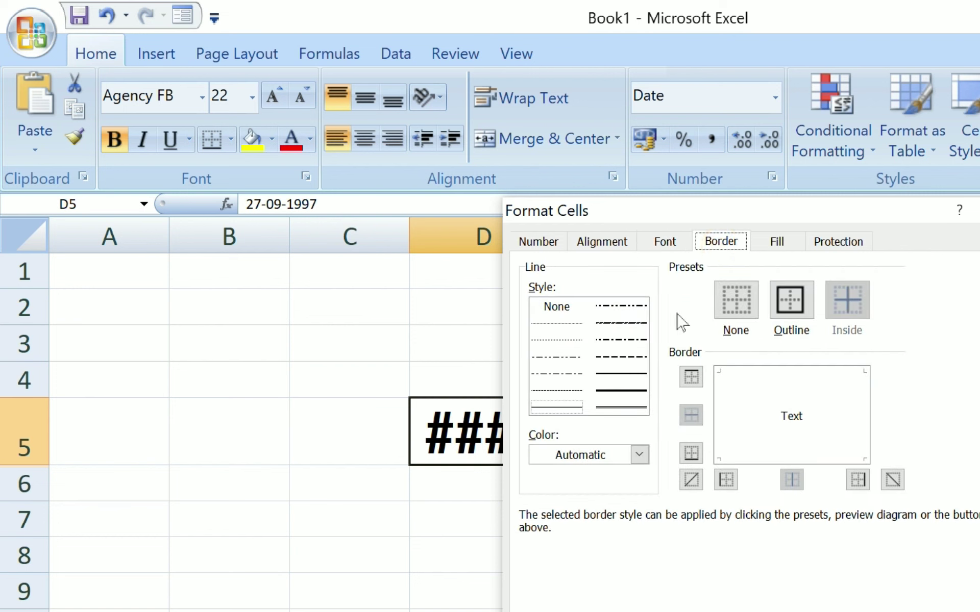
pyautogui.click(788, 306)
pyautogui.click(625, 343)
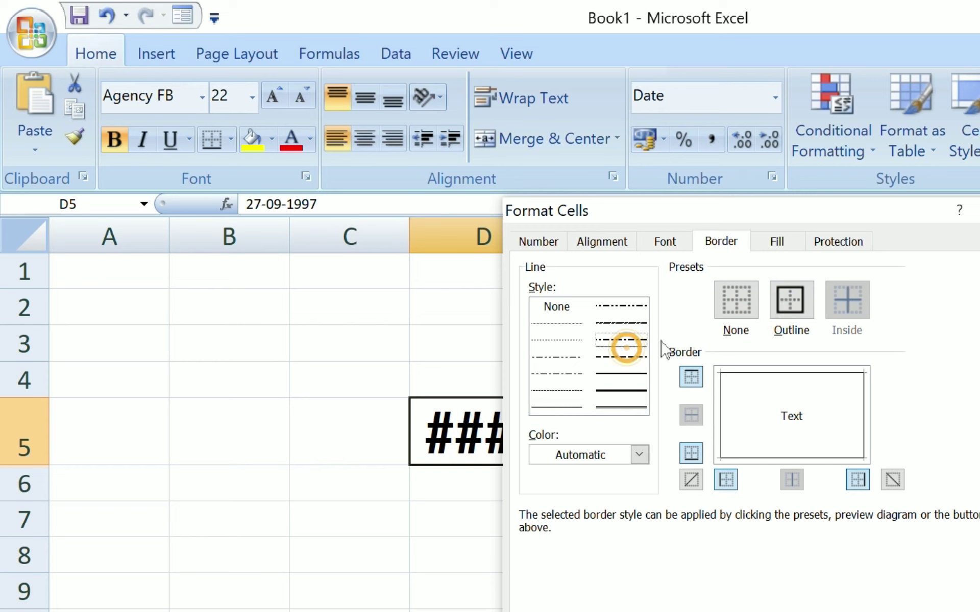
# View the fill options, close Format Cells without applying its changes, and clear the date from cell D5
pyautogui.click(777, 244)
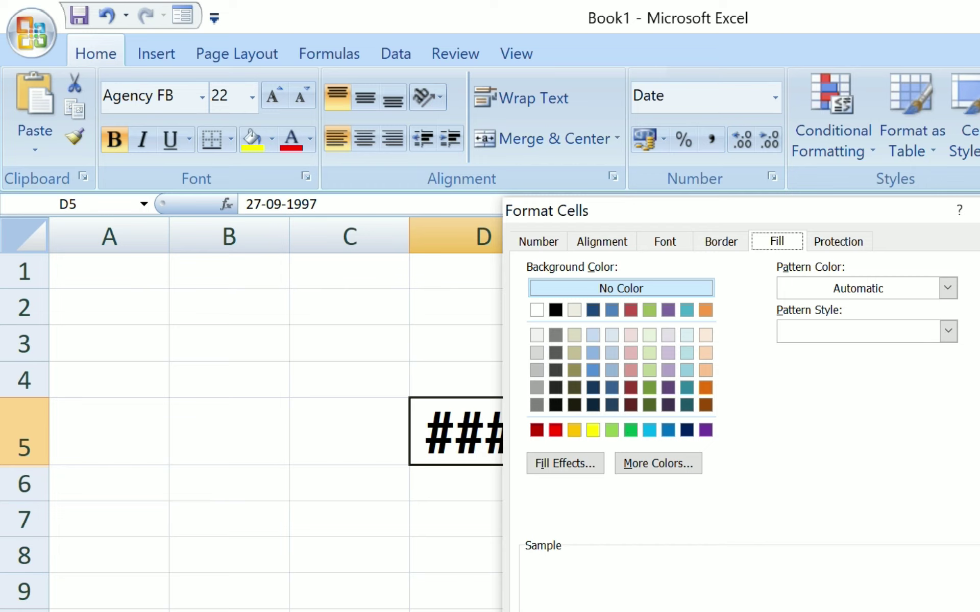
pyautogui.click(979, 210)
pyautogui.click(416, 450)
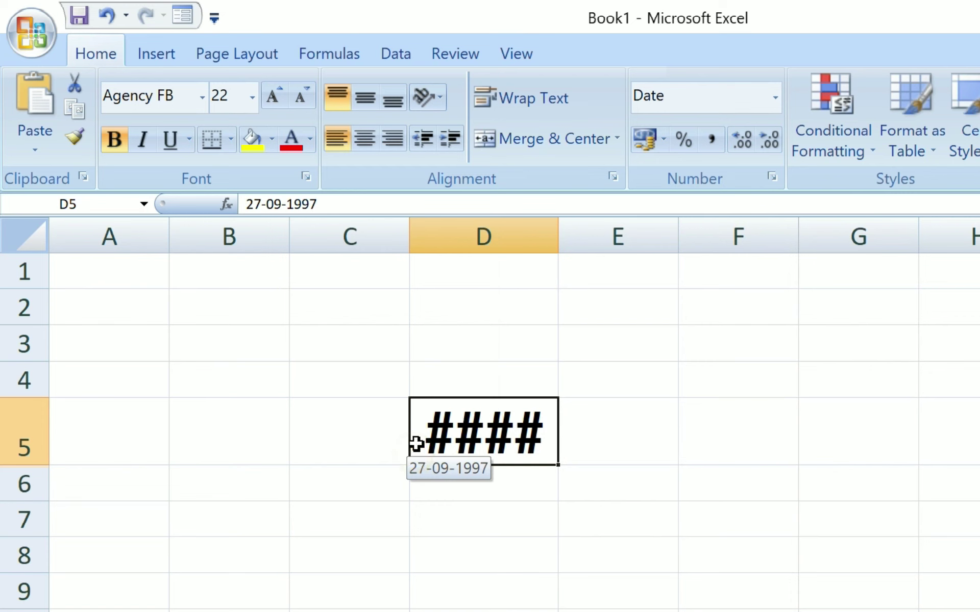
pyautogui.press('Delete')
# Review the Number, Alignment, Font, Border and Fill settings in Format Cells for the empty cell D5
pyautogui.click(425, 97)
pyautogui.click(517, 285)
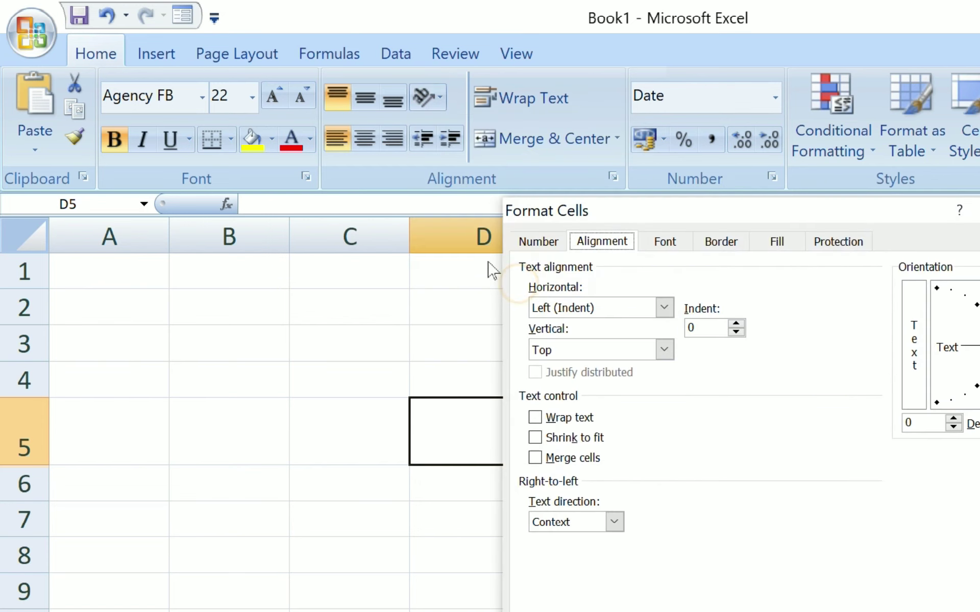
pyautogui.click(549, 248)
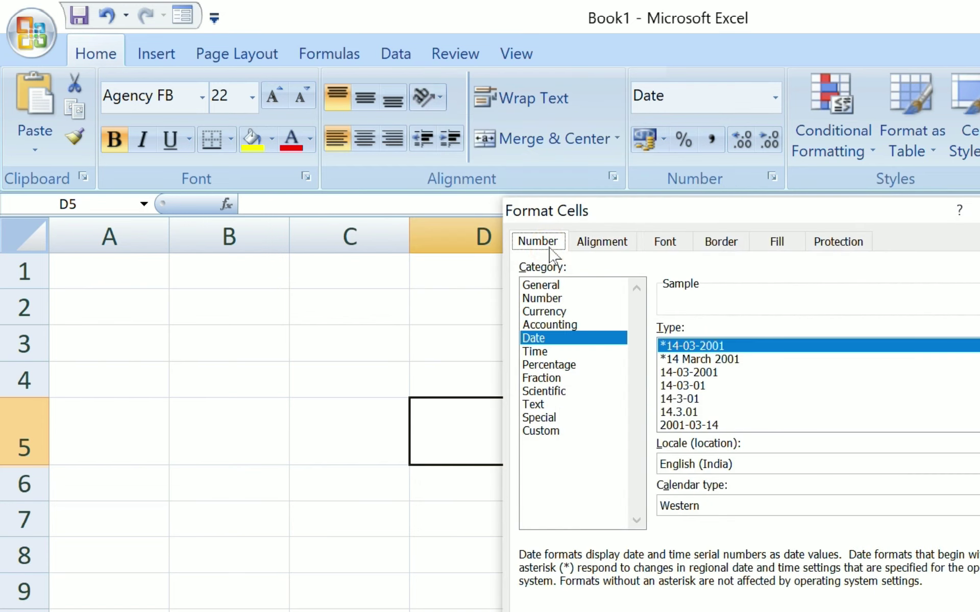
pyautogui.click(619, 251)
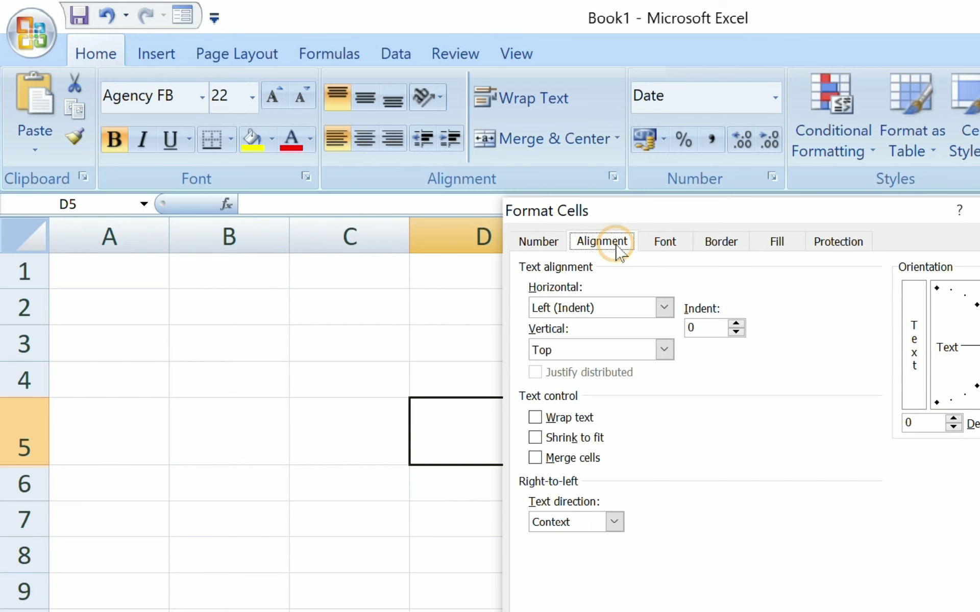
pyautogui.click(674, 250)
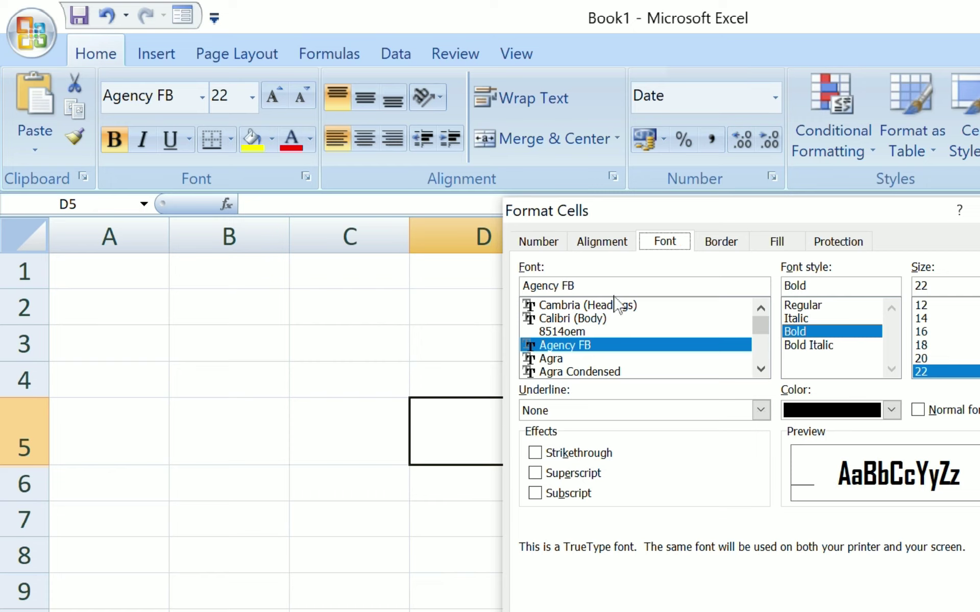
pyautogui.click(724, 243)
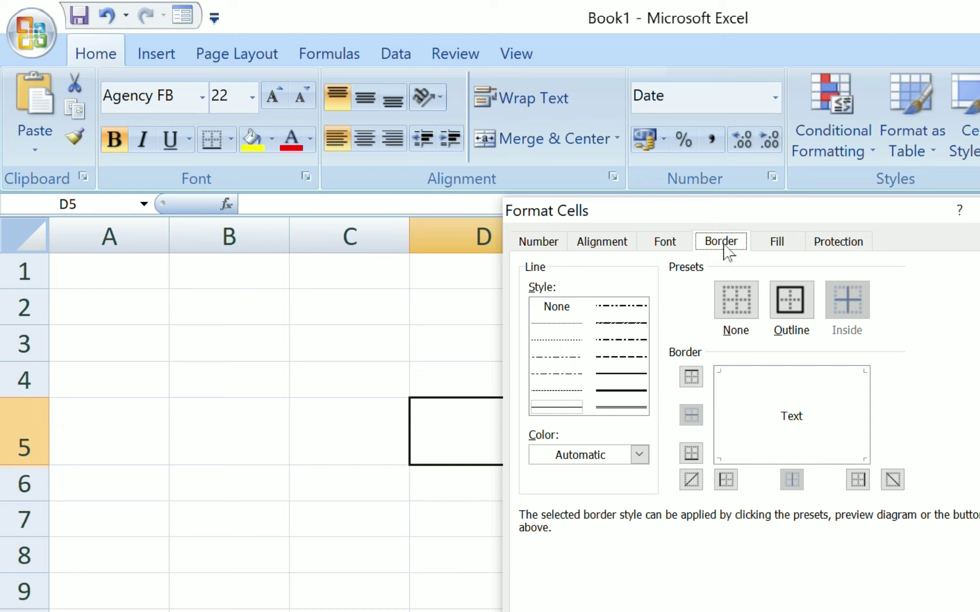
pyautogui.click(764, 244)
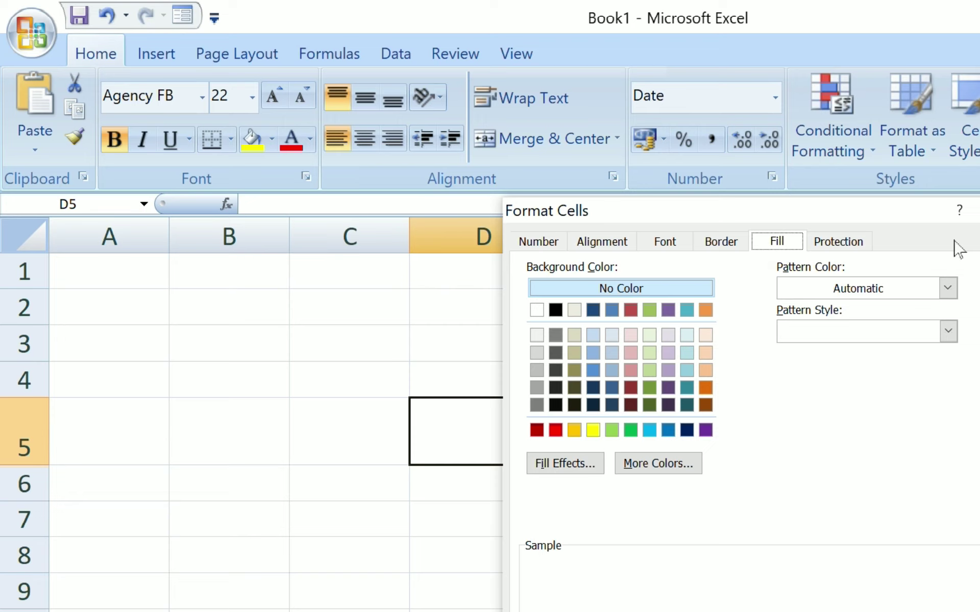
pyautogui.press('Escape')
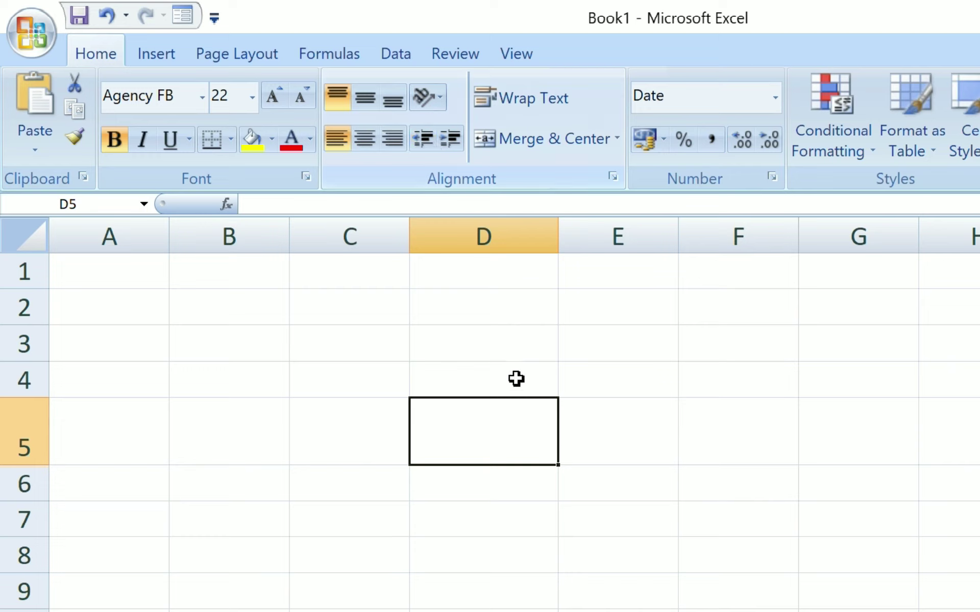
# Enter a person's first name in cell D5 and reselect that cell
pyautogui.click(413, 514)
pyautogui.click(484, 456)
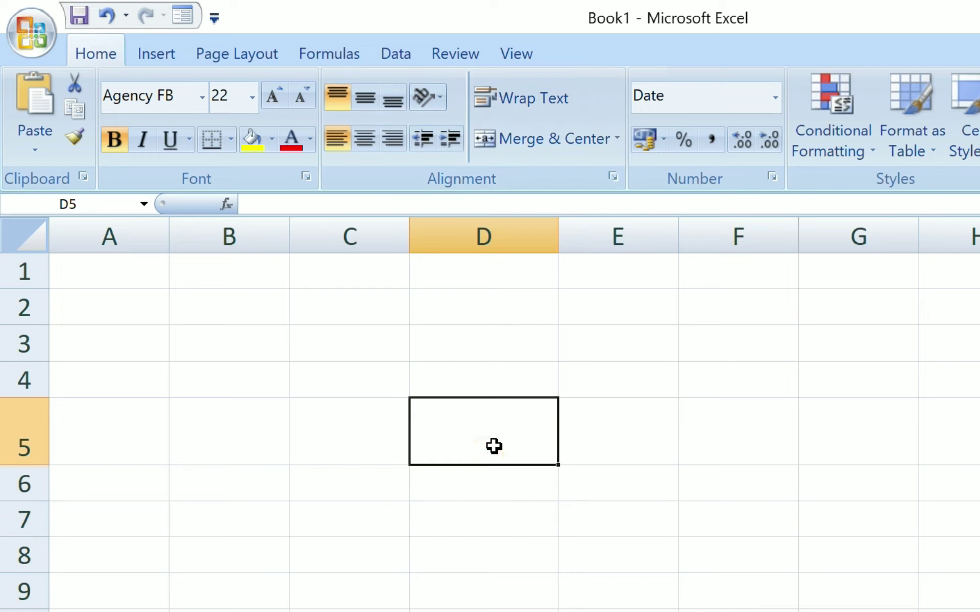
pyautogui.write('Prem')
pyautogui.click(453, 504)
pyautogui.click(491, 445)
# Increase the indent of cell D5 repeatedly until its text spans from column G into column H
pyautogui.click(425, 139)
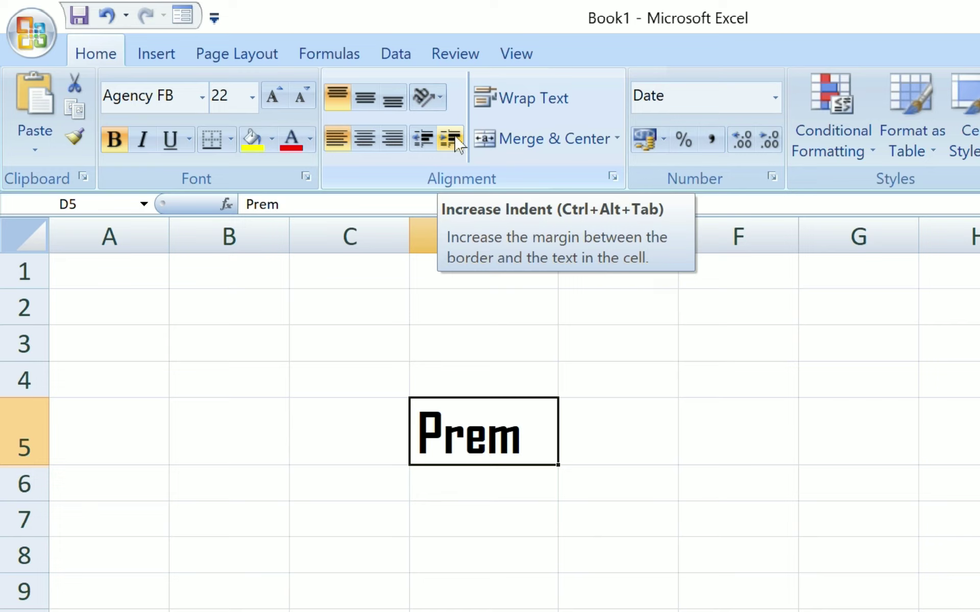
pyautogui.click(450, 139)
pyautogui.click(450, 139)
pyautogui.click(450, 139)
pyautogui.click(450, 139)
pyautogui.click(450, 139)
pyautogui.click(450, 139)
pyautogui.click(450, 138)
pyautogui.click(450, 139)
pyautogui.click(450, 139)
pyautogui.click(450, 139)
pyautogui.click(450, 139)
pyautogui.click(450, 139)
pyautogui.click(450, 139)
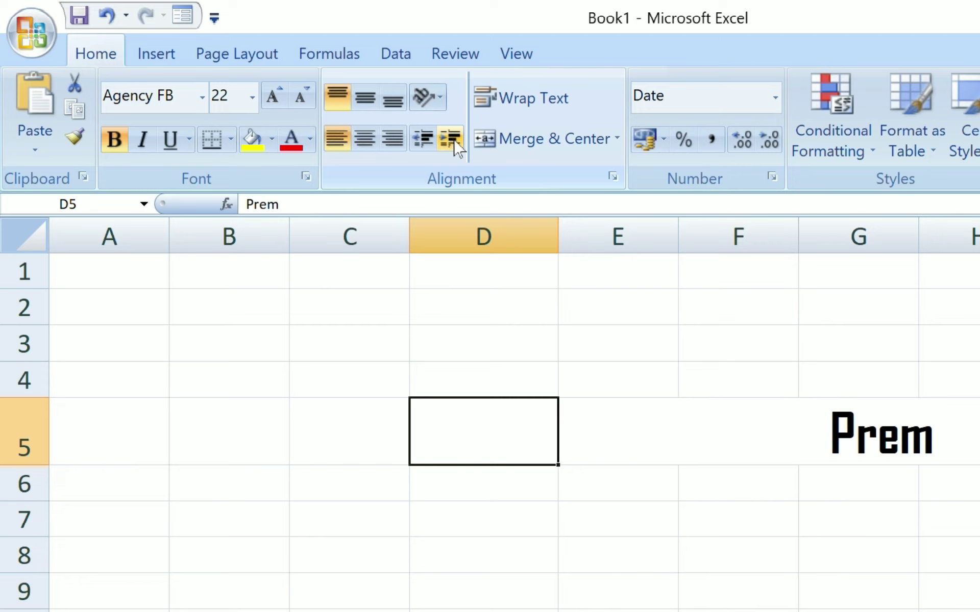
pyautogui.click(450, 139)
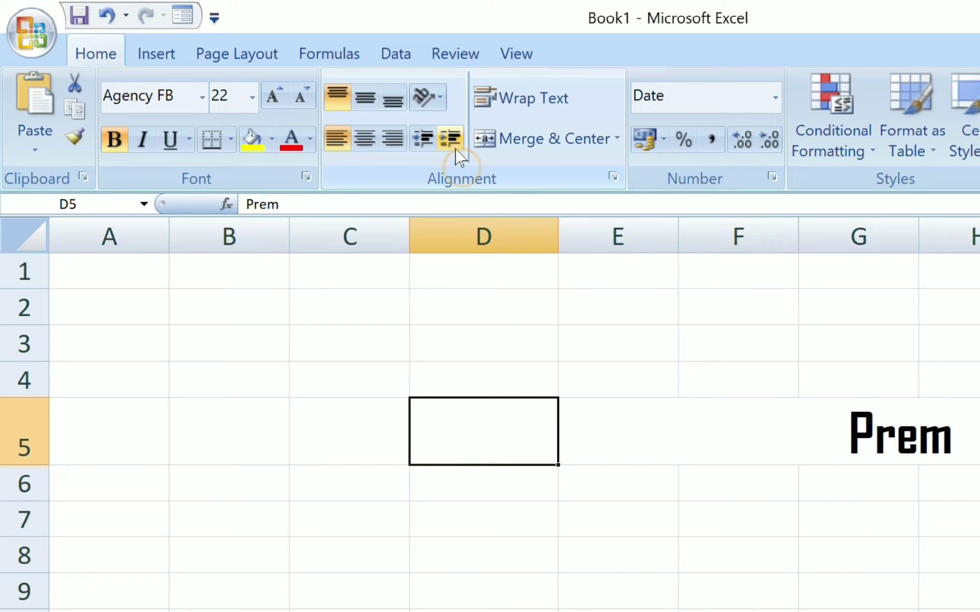
pyautogui.click(454, 148)
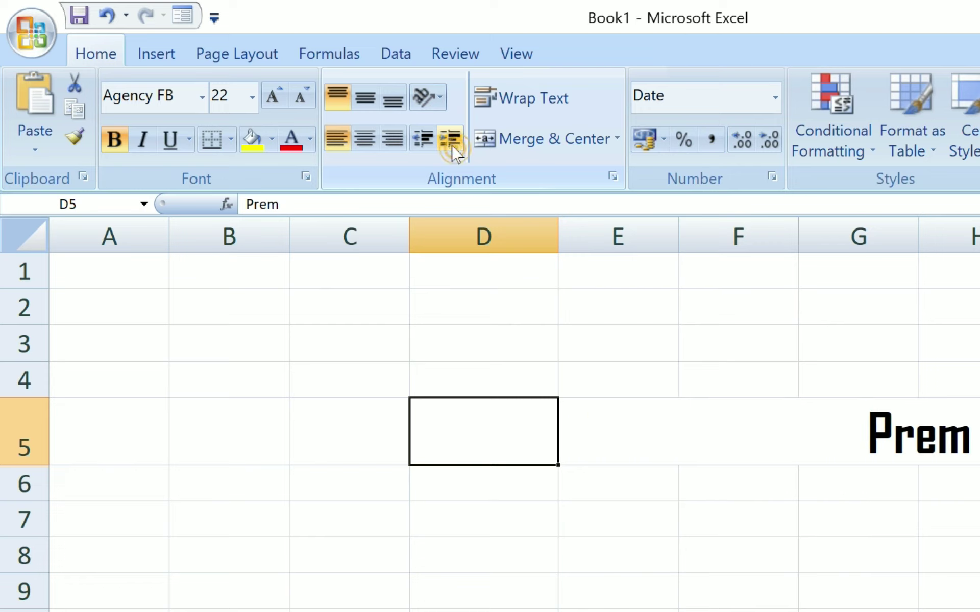
# Decrease the indent of cell D5 repeatedly until its text is back at the cell's left edge
pyautogui.click(422, 143)
pyautogui.click(423, 143)
pyautogui.click(422, 143)
pyautogui.click(423, 143)
pyautogui.click(422, 143)
pyautogui.click(423, 143)
pyautogui.click(422, 143)
pyautogui.click(422, 142)
pyautogui.click(423, 143)
pyautogui.click(423, 143)
pyautogui.click(423, 143)
pyautogui.click(423, 143)
pyautogui.click(422, 143)
pyautogui.click(422, 143)
pyautogui.click(422, 143)
pyautogui.click(423, 143)
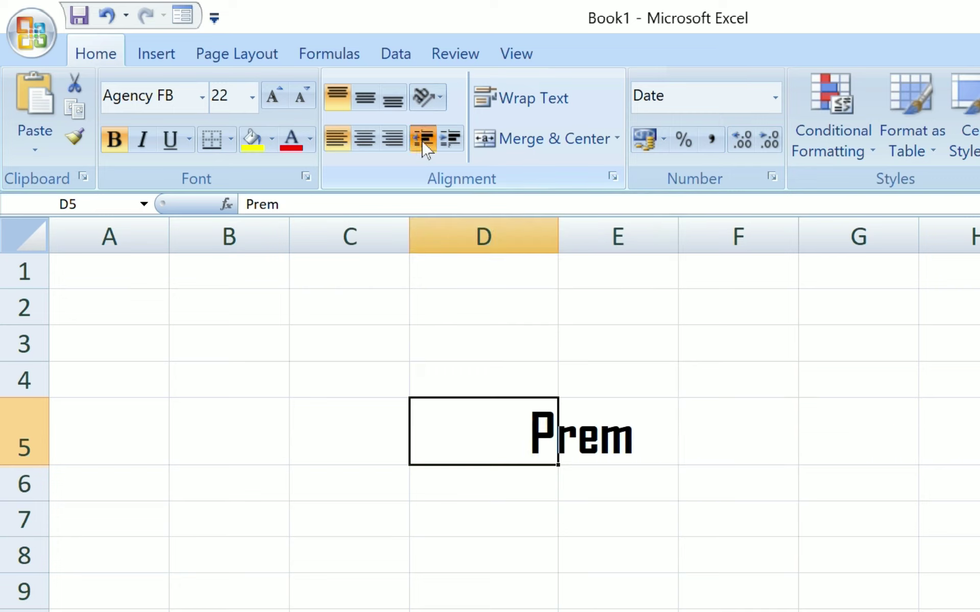
pyautogui.click(422, 143)
pyautogui.click(422, 143)
pyautogui.click(423, 143)
pyautogui.click(422, 143)
pyautogui.click(422, 143)
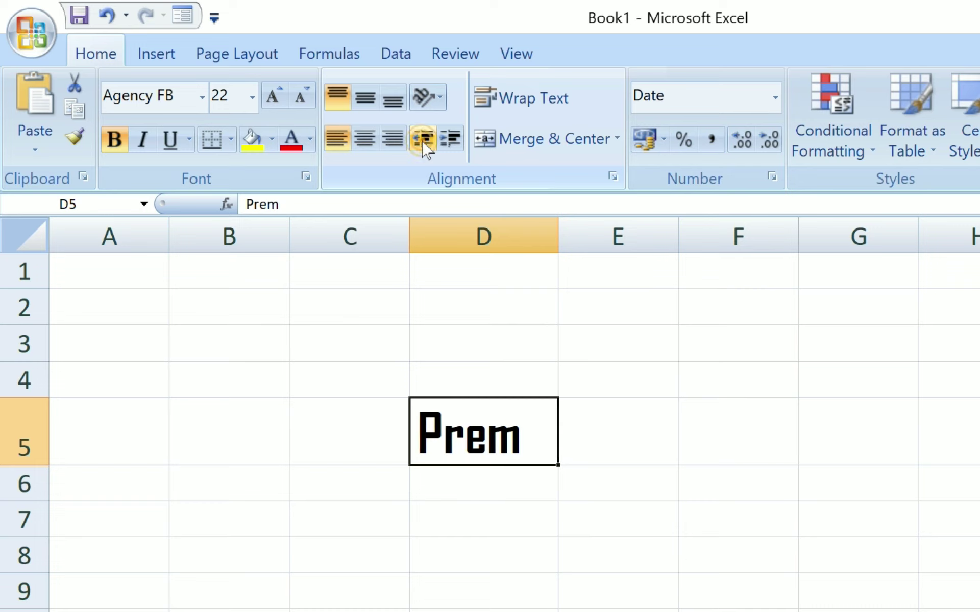
# Increase the indent of cell D5 again until its text sits across columns E and F
pyautogui.click(443, 146)
pyautogui.click(443, 145)
pyautogui.click(443, 145)
pyautogui.click(443, 145)
pyautogui.click(442, 146)
pyautogui.click(443, 145)
pyautogui.click(443, 145)
pyautogui.click(443, 146)
pyautogui.click(443, 146)
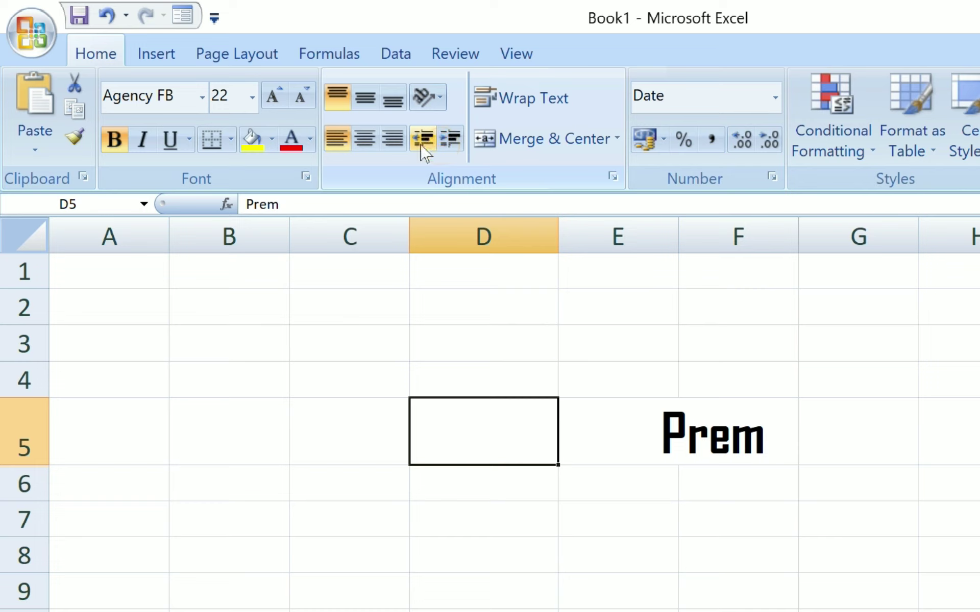
# Remove the indent from cell D5 again so its text starts at the left edge of column D
pyautogui.click(422, 146)
pyautogui.click(423, 145)
pyautogui.click(422, 145)
pyautogui.click(423, 146)
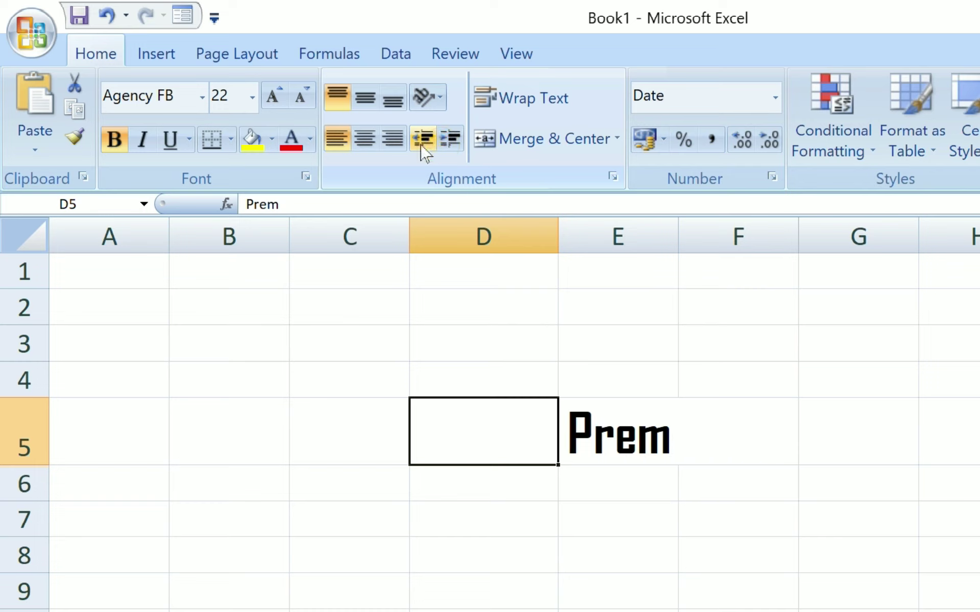
pyautogui.click(423, 146)
pyautogui.click(422, 145)
pyautogui.click(422, 146)
pyautogui.click(423, 146)
pyautogui.click(423, 146)
pyautogui.click(422, 145)
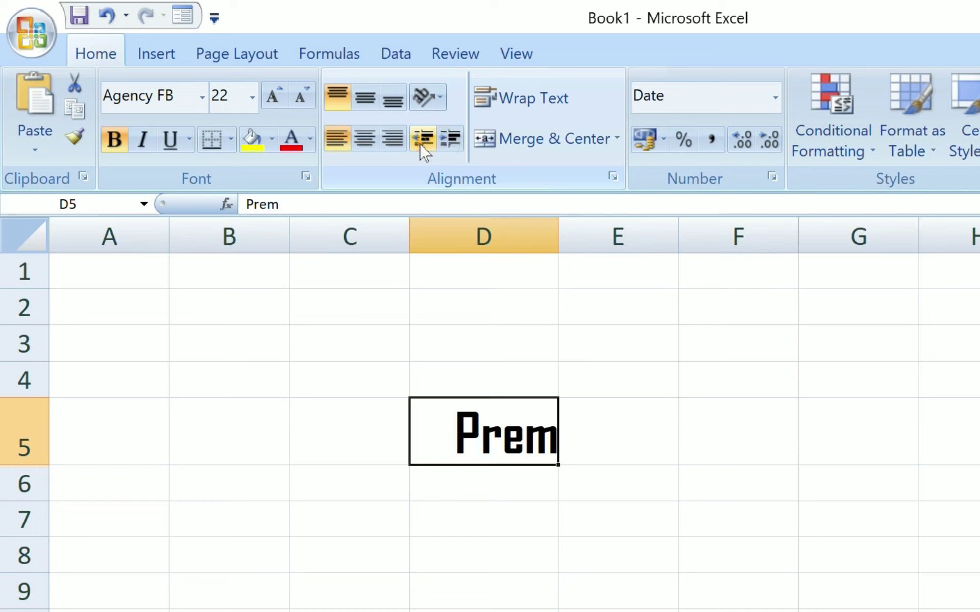
pyautogui.click(422, 145)
pyautogui.click(423, 145)
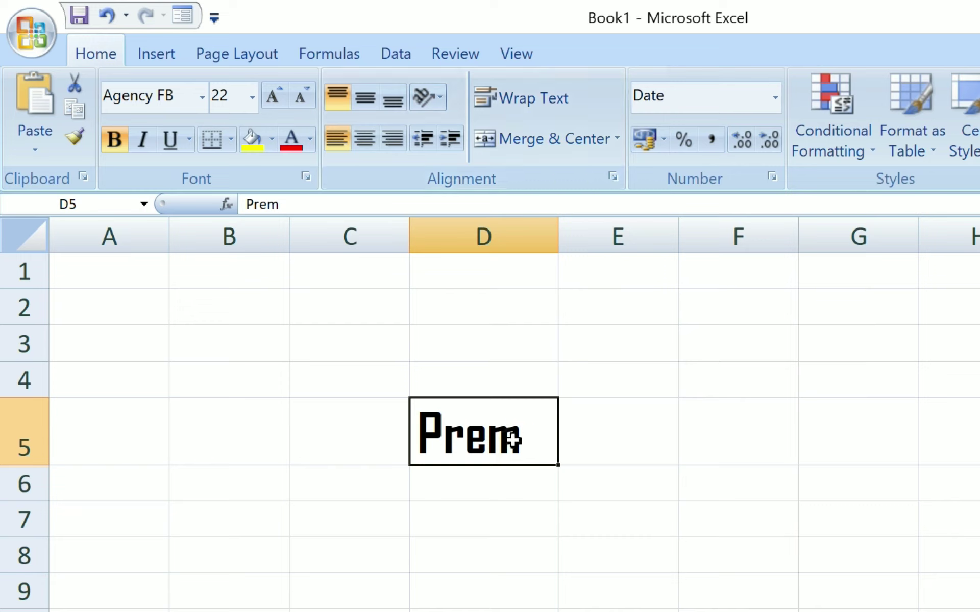
# Narrow column D until the text in cell D5 overflows into column E
pyautogui.click(470, 516)
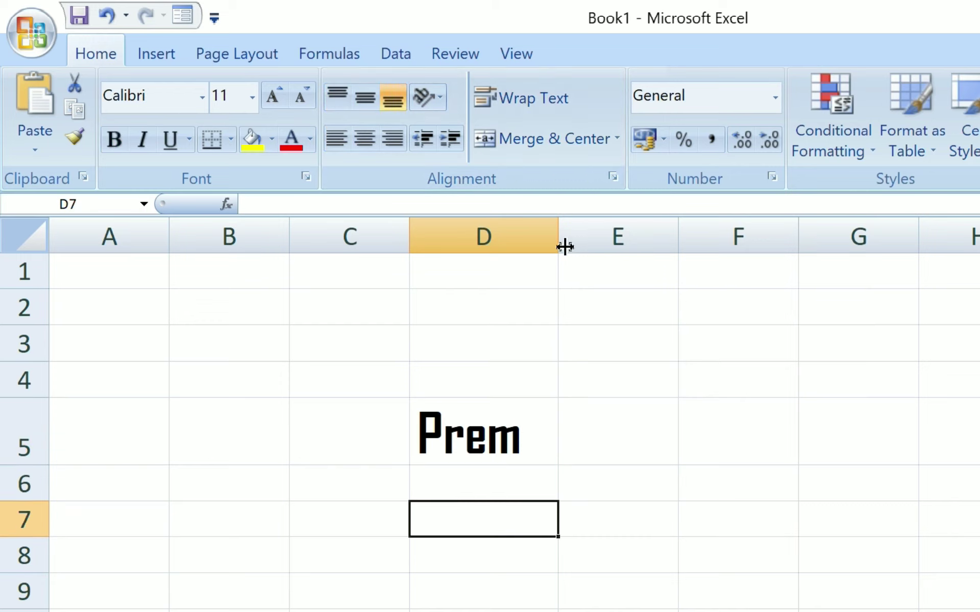
pyautogui.moveTo(561, 241); pyautogui.dragTo(537, 242)
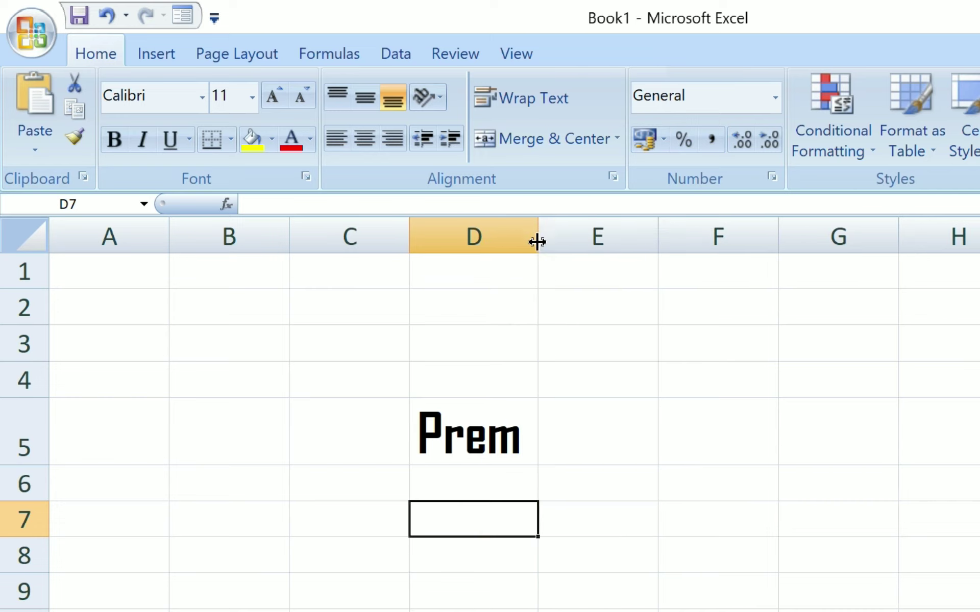
pyautogui.click(494, 446)
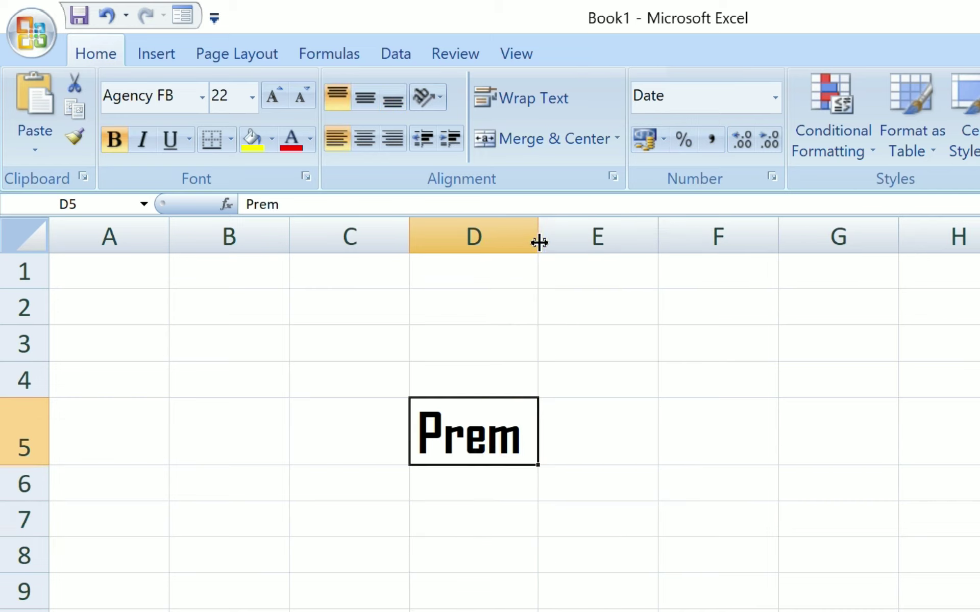
pyautogui.moveTo(539, 242); pyautogui.dragTo(499, 240)
pyautogui.click(571, 467)
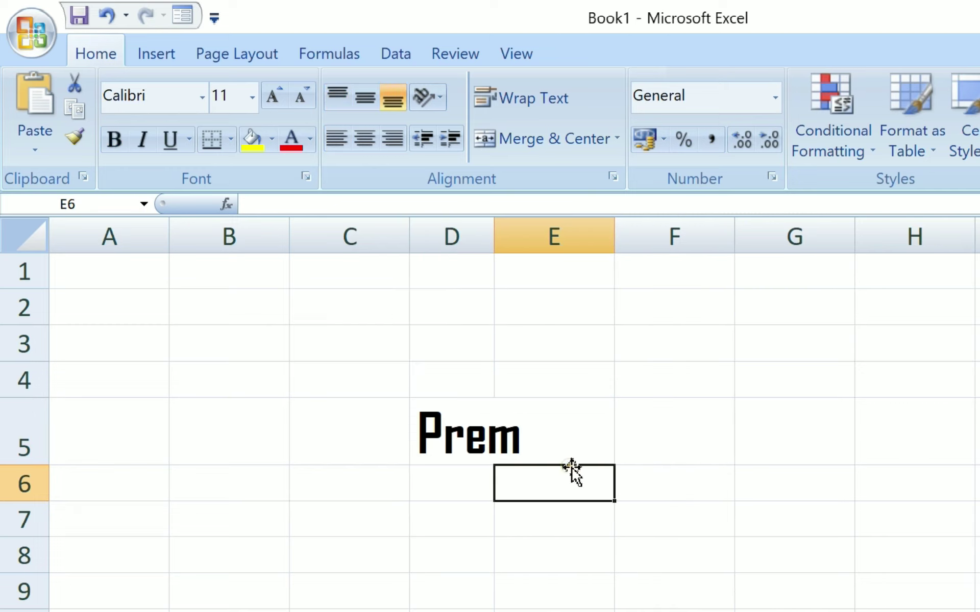
pyautogui.click(489, 437)
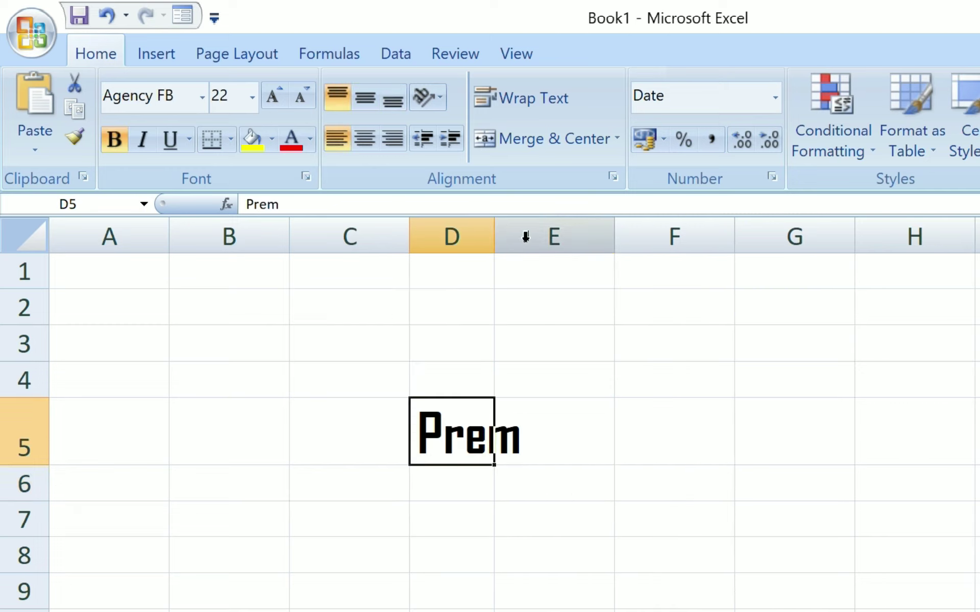
pyautogui.click(495, 238)
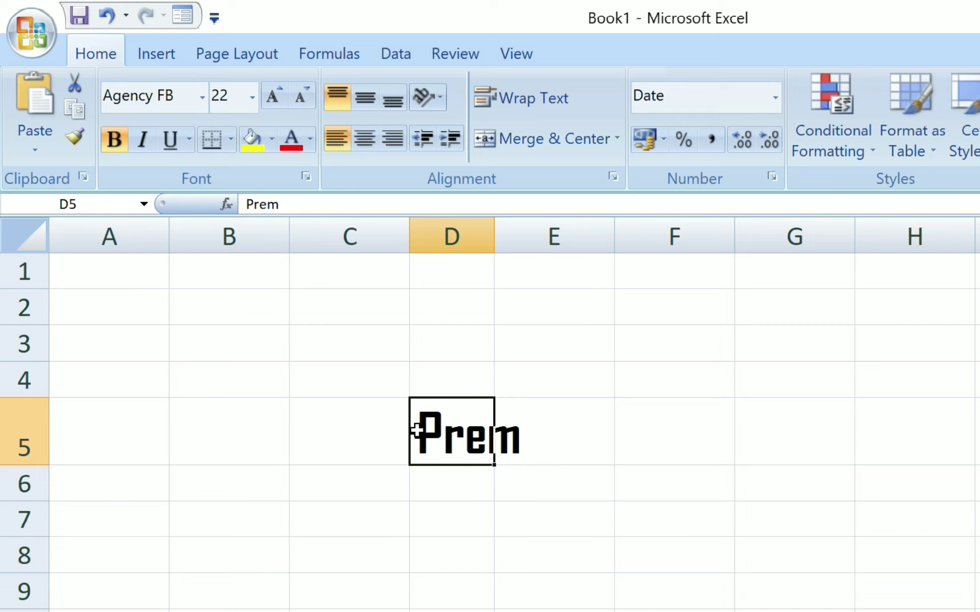
# Apply Wrap Text to cell D5 so its text breaks onto two lines within column D
pyautogui.moveTo(458, 427); pyautogui.dragTo(503, 429)
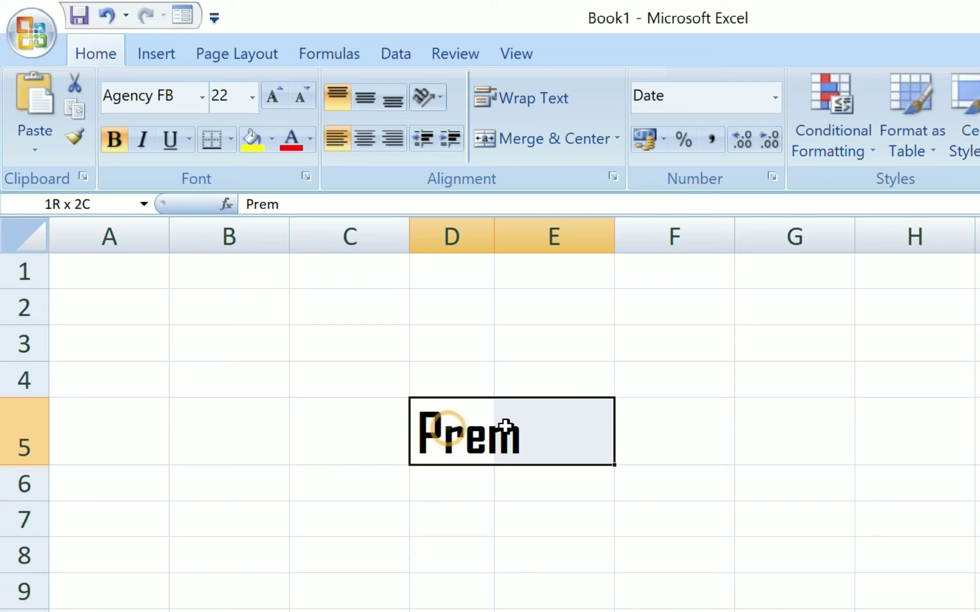
pyautogui.click(434, 440)
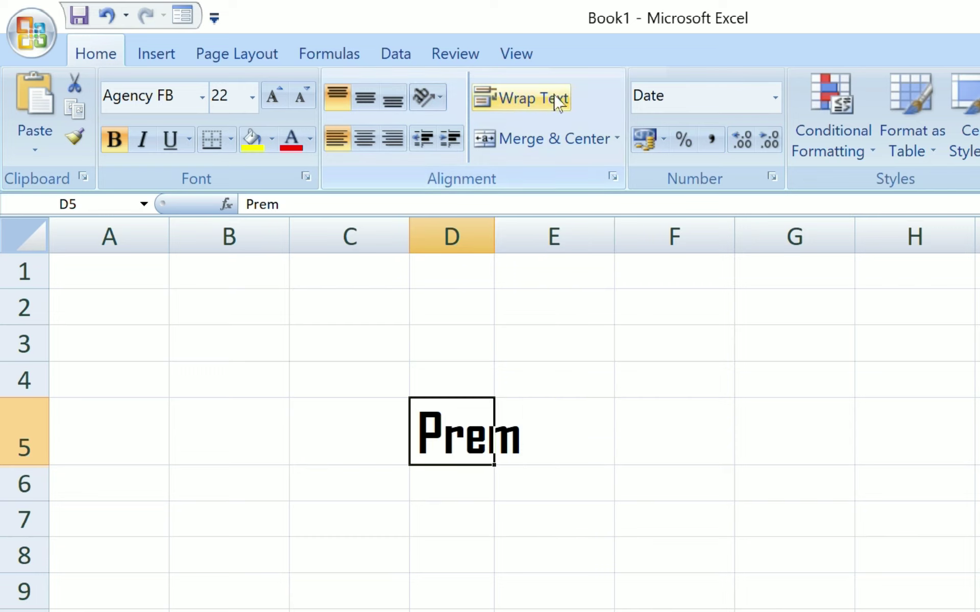
pyautogui.click(556, 97)
pyautogui.click(569, 455)
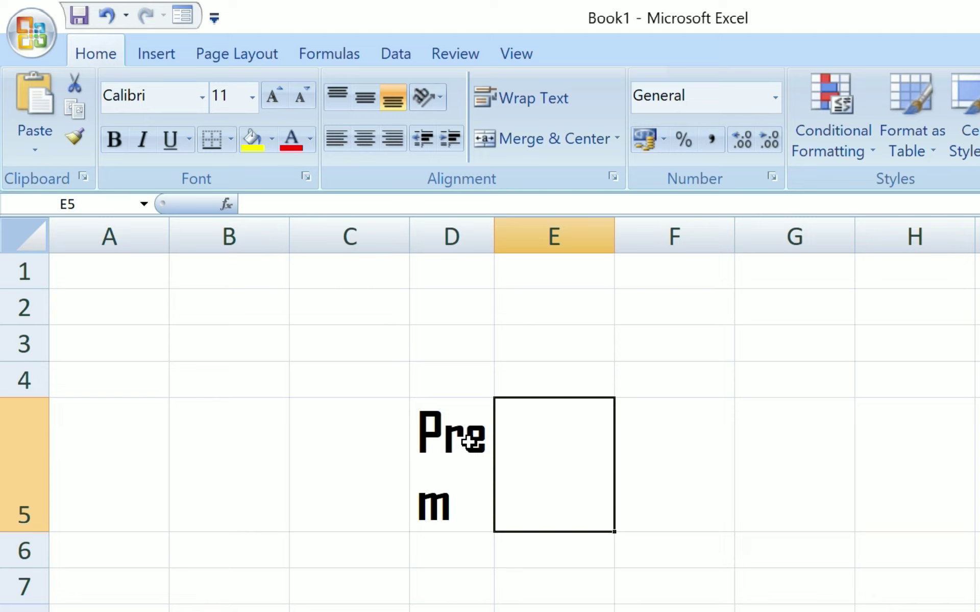
pyautogui.click(456, 474)
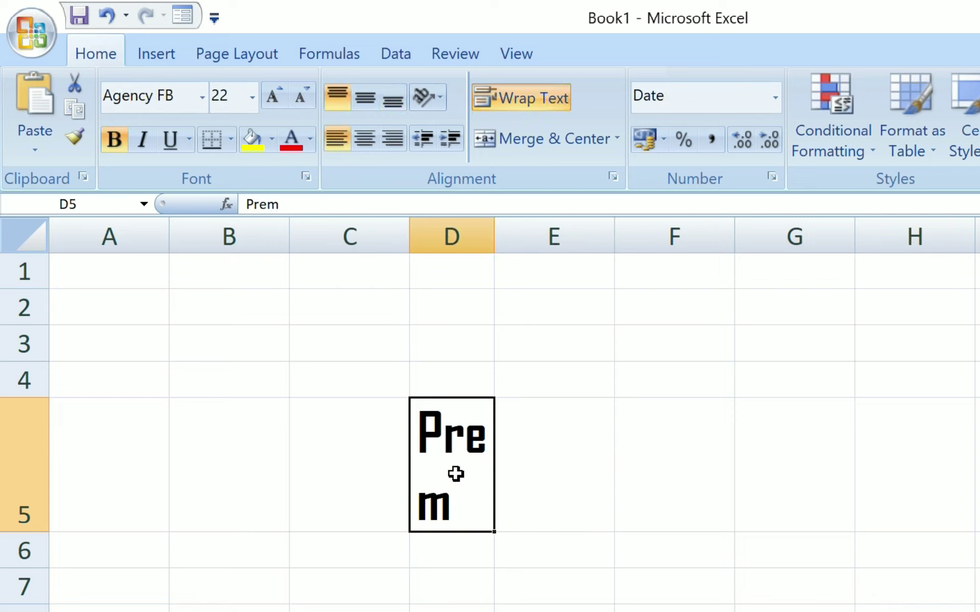